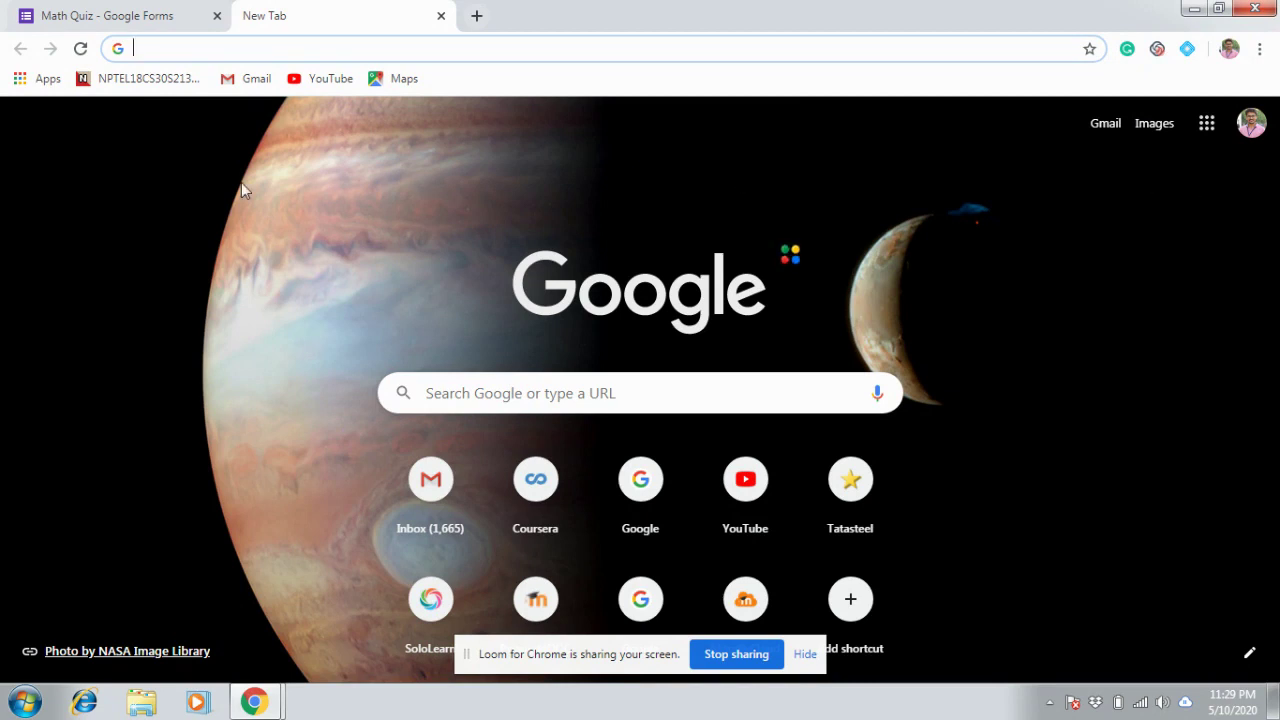
- Open the Chrome Web Store and search it for "equatio"
{"action": "left_click", "coordinate": [44, 84]}
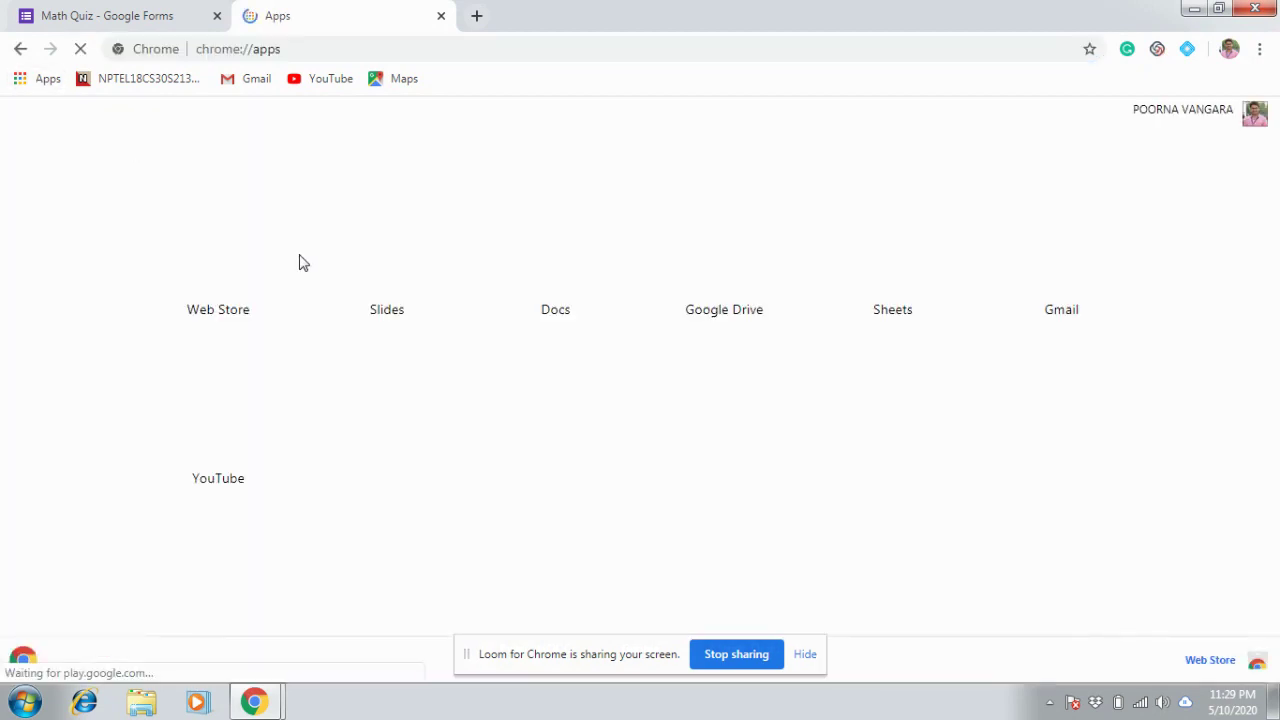
{"action": "left_click", "coordinate": [216, 262]}
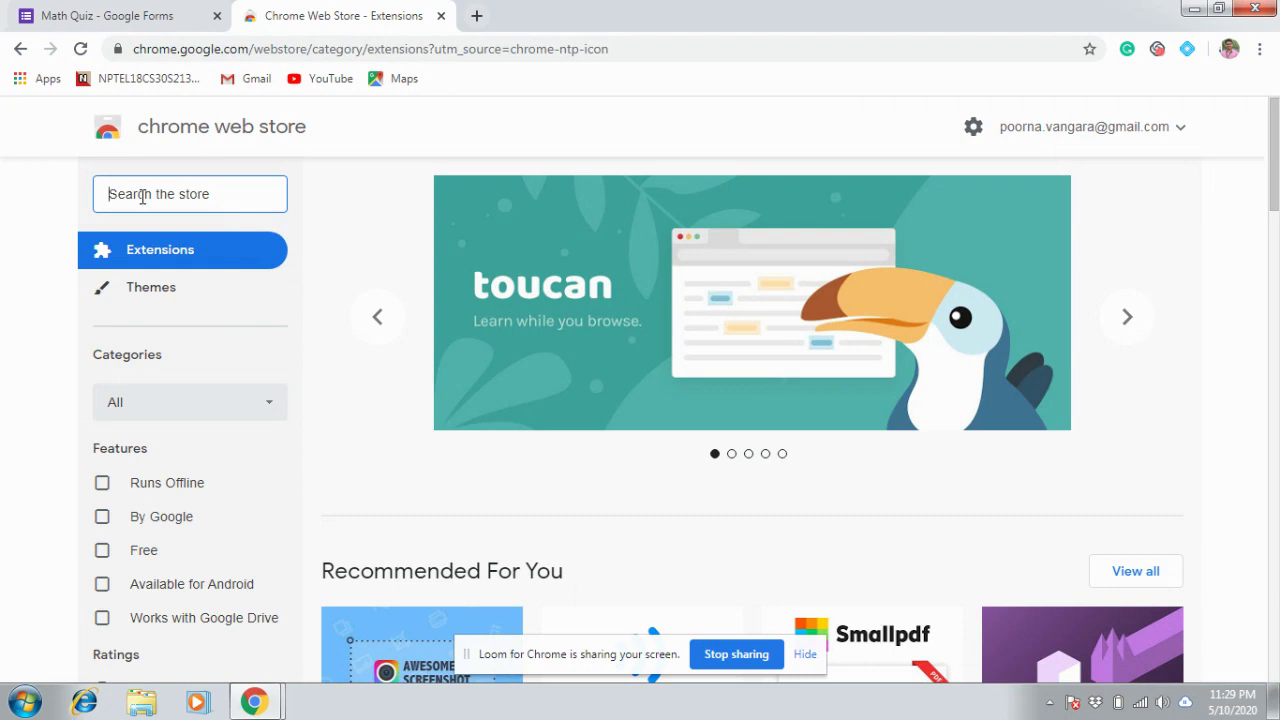
{"action": "type", "text": "equatio"}
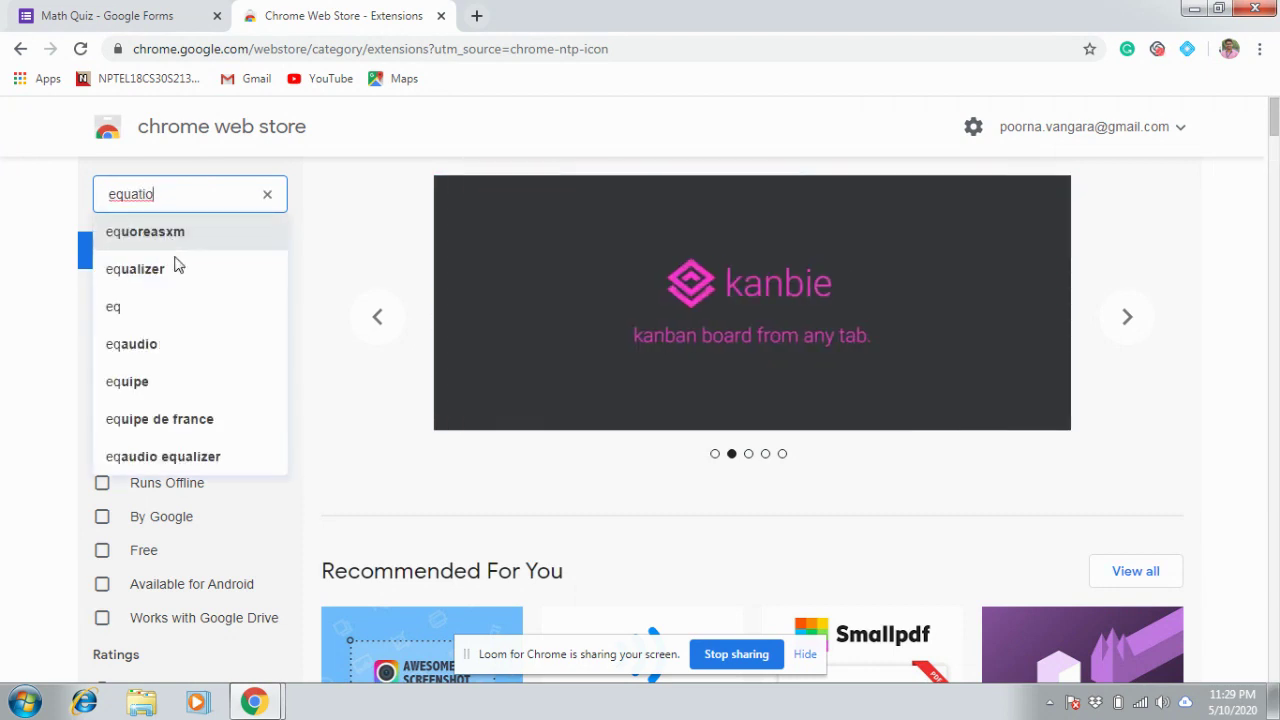
{"action": "left_click", "coordinate": [175, 198]}
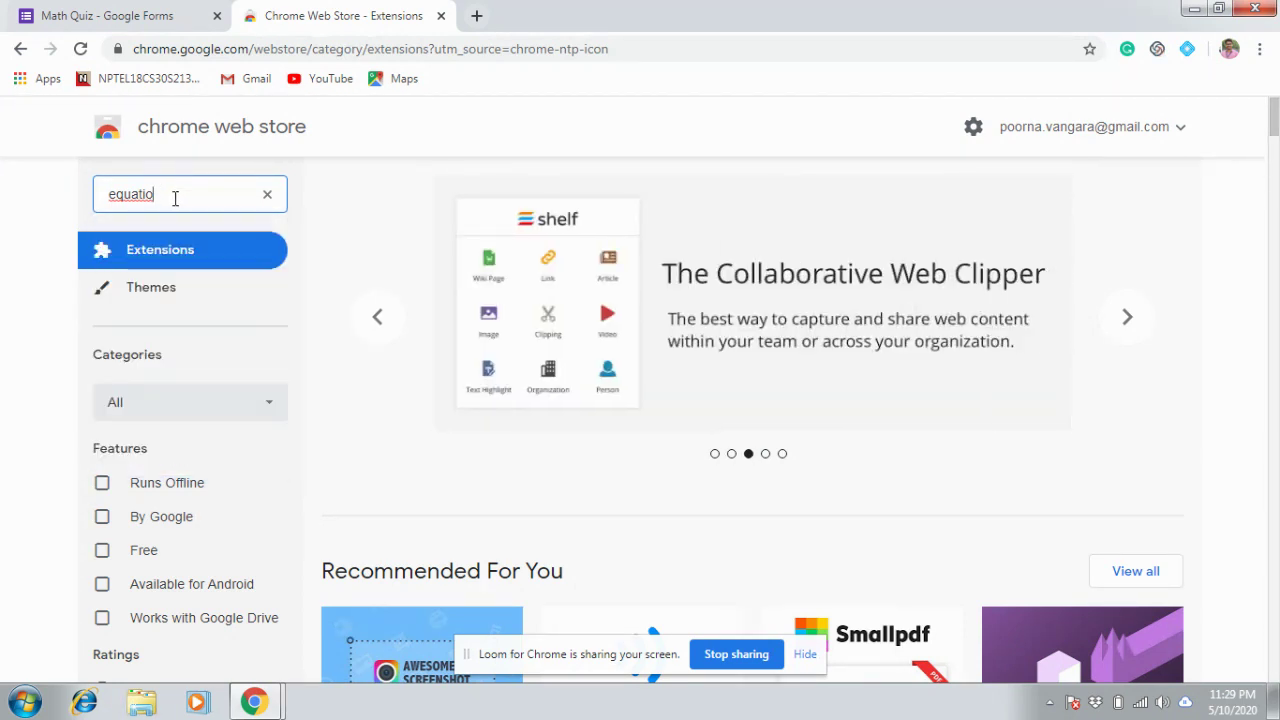
{"action": "key", "text": "Return"}
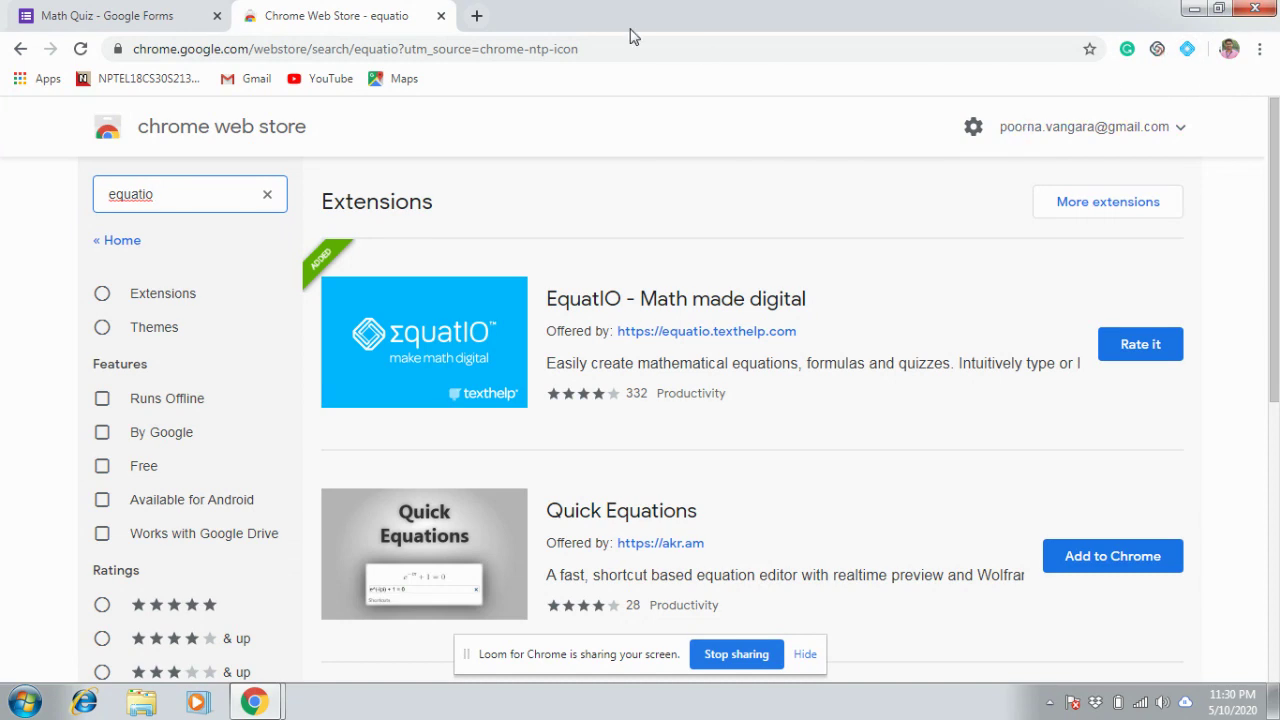
- Switch to the Math Quiz form and review the fraction question's text in the editor and in the form preview
{"action": "left_click", "coordinate": [120, 8]}
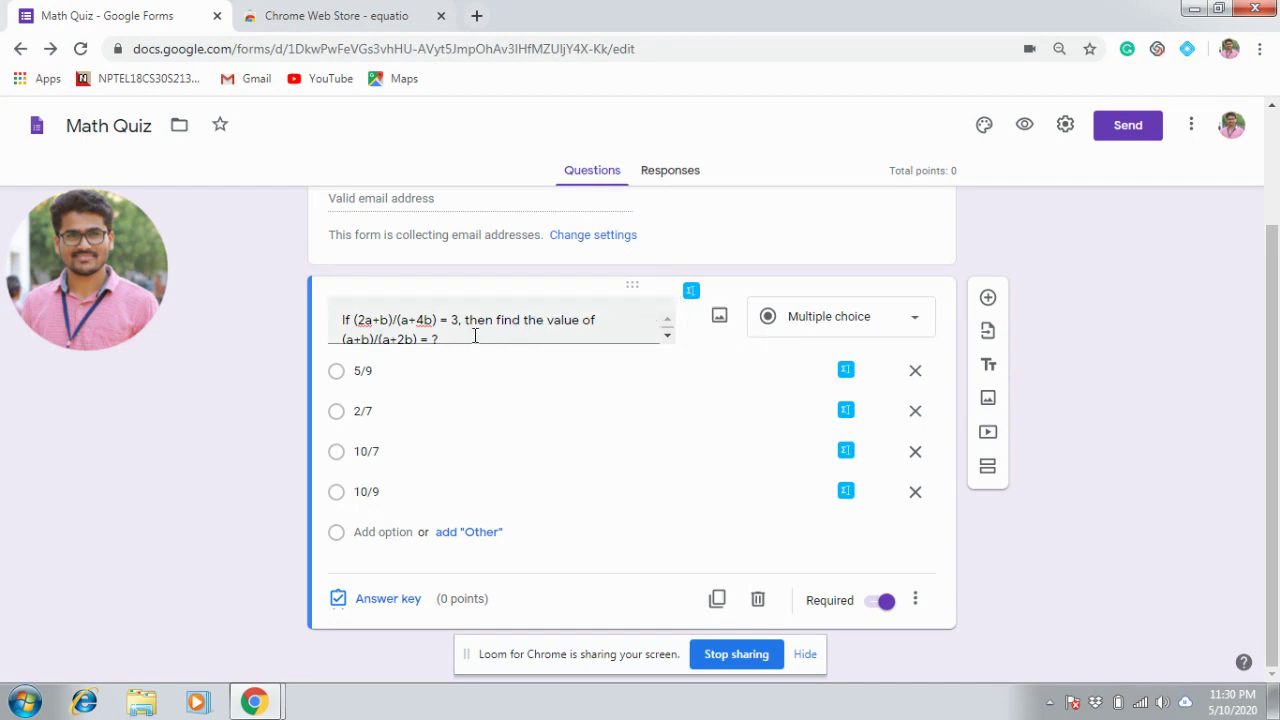
{"action": "triple_click", "coordinate": [528, 318]}
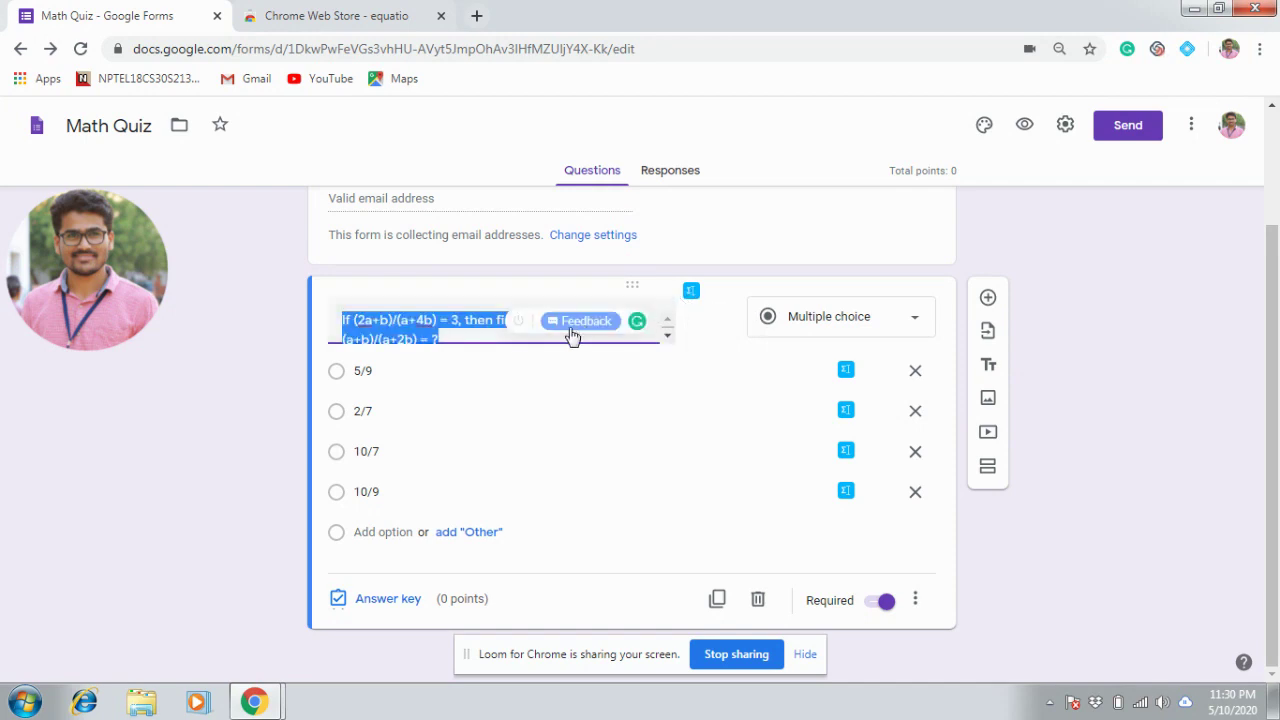
{"action": "left_click", "coordinate": [483, 334]}
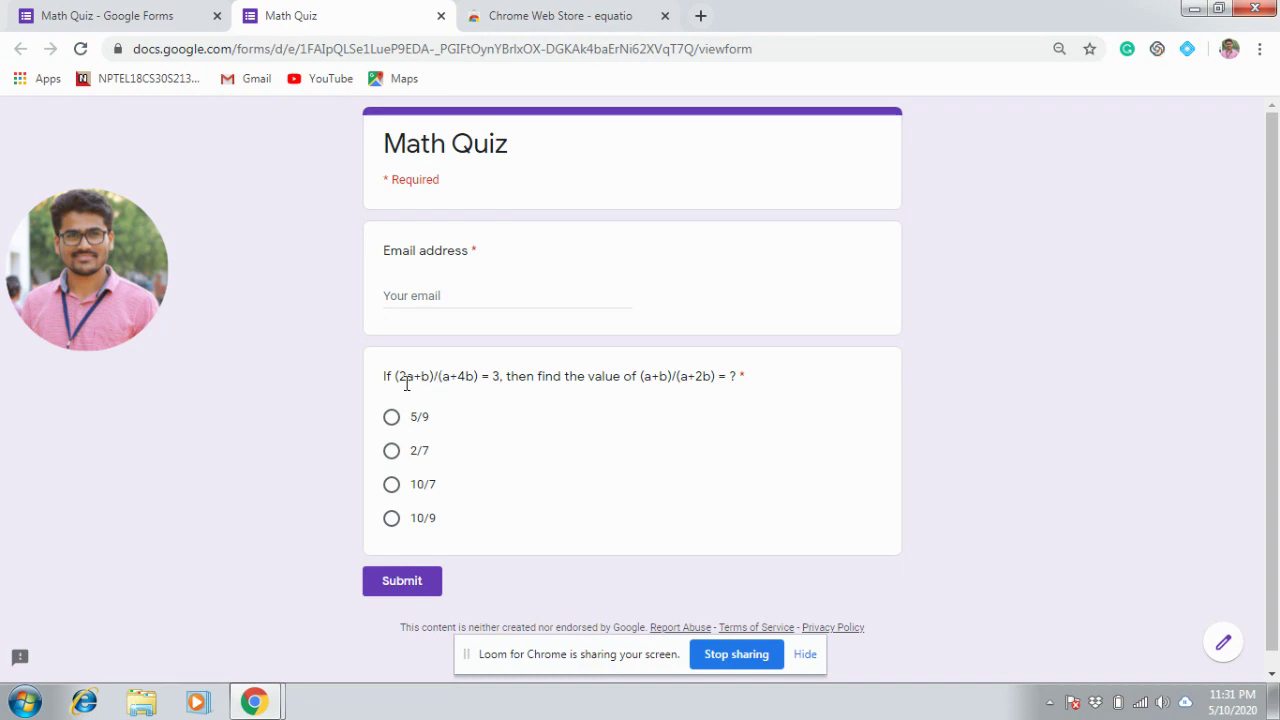
{"action": "left_click", "coordinate": [441, 17]}
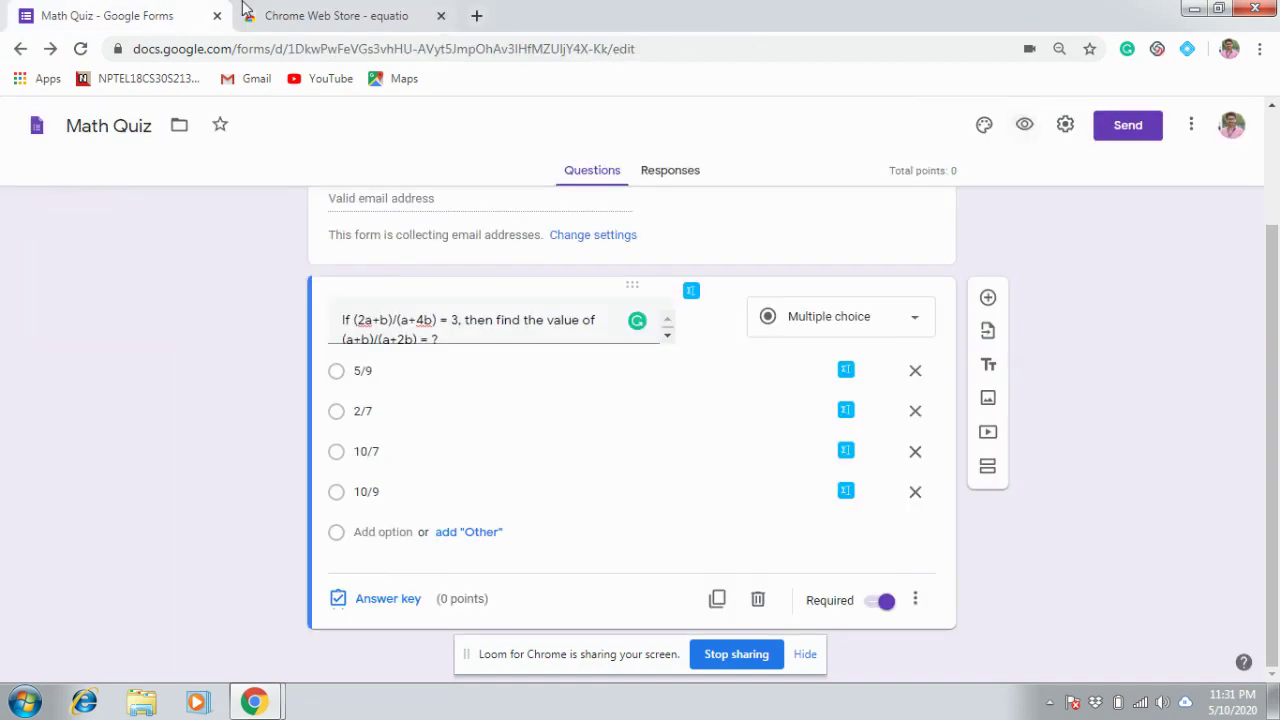
{"action": "triple_click", "coordinate": [455, 338]}
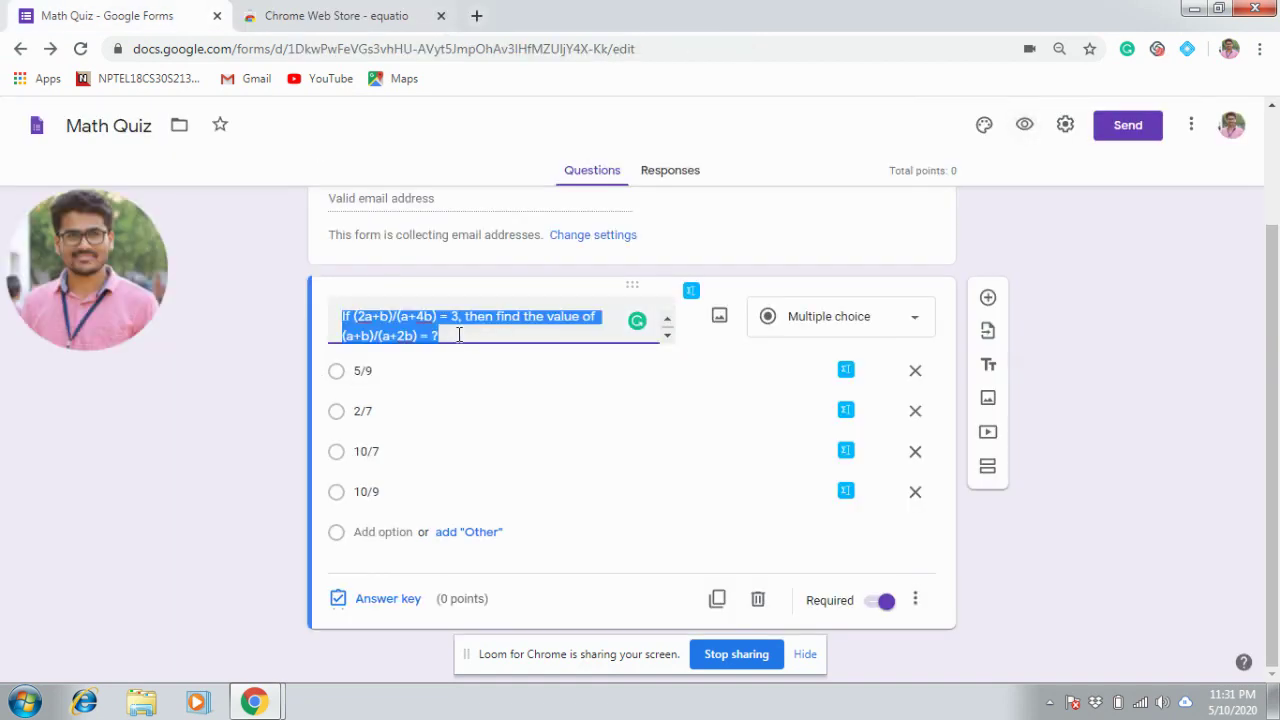
{"action": "left_click", "coordinate": [458, 335]}
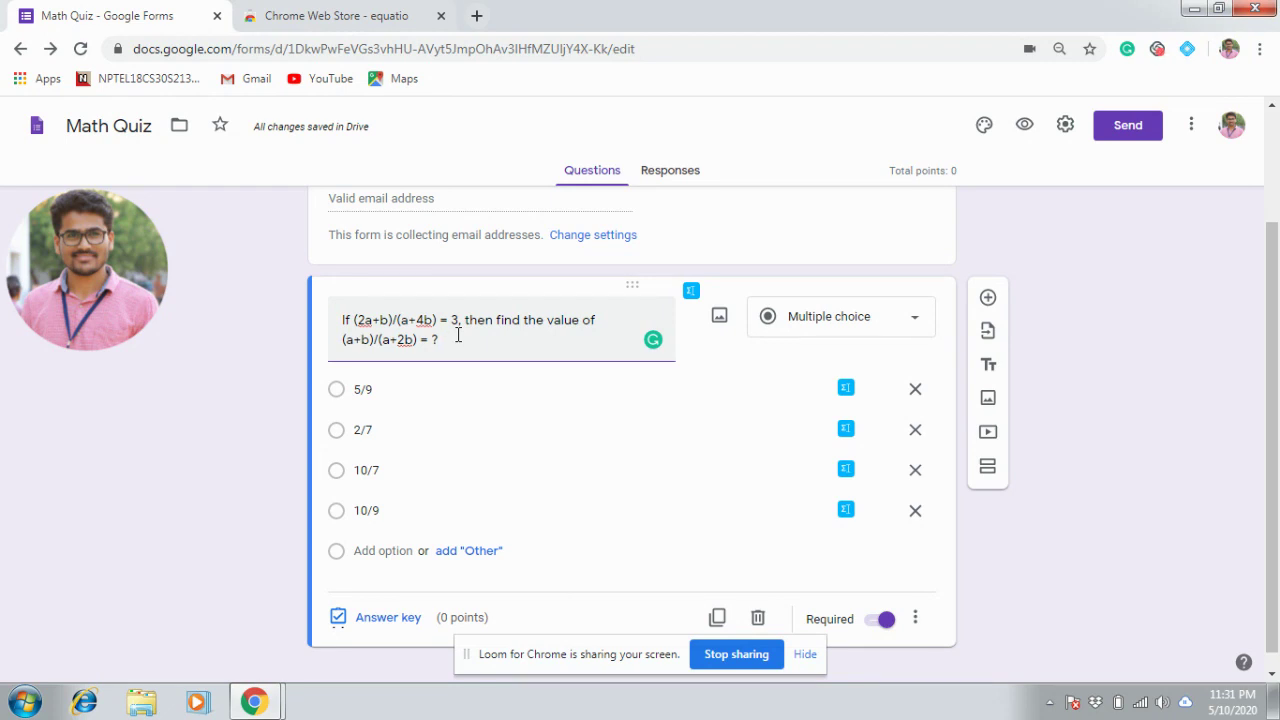
- Open EquatIO for the question title with handwriting recognition, moving the screen-sharing notice off its tools
{"action": "left_click", "coordinate": [693, 296]}
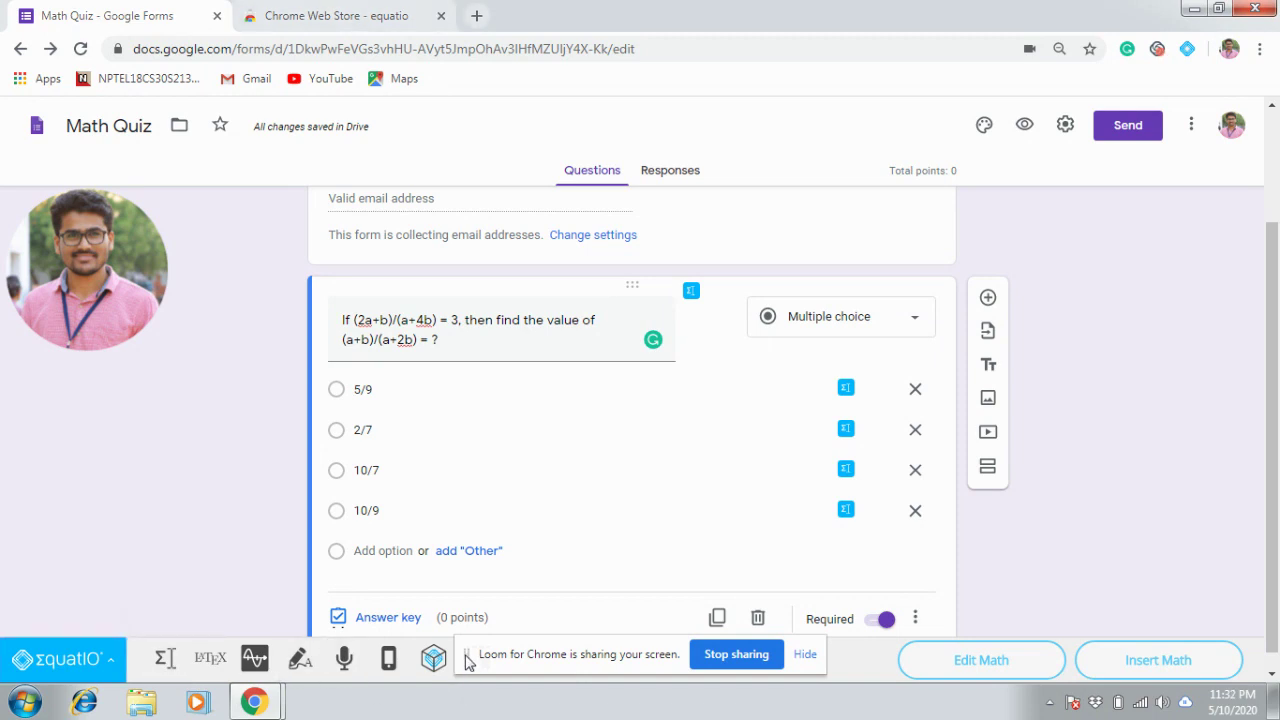
{"action": "left_click_drag", "start_coordinate": [468, 664], "coordinate": [897, 510]}
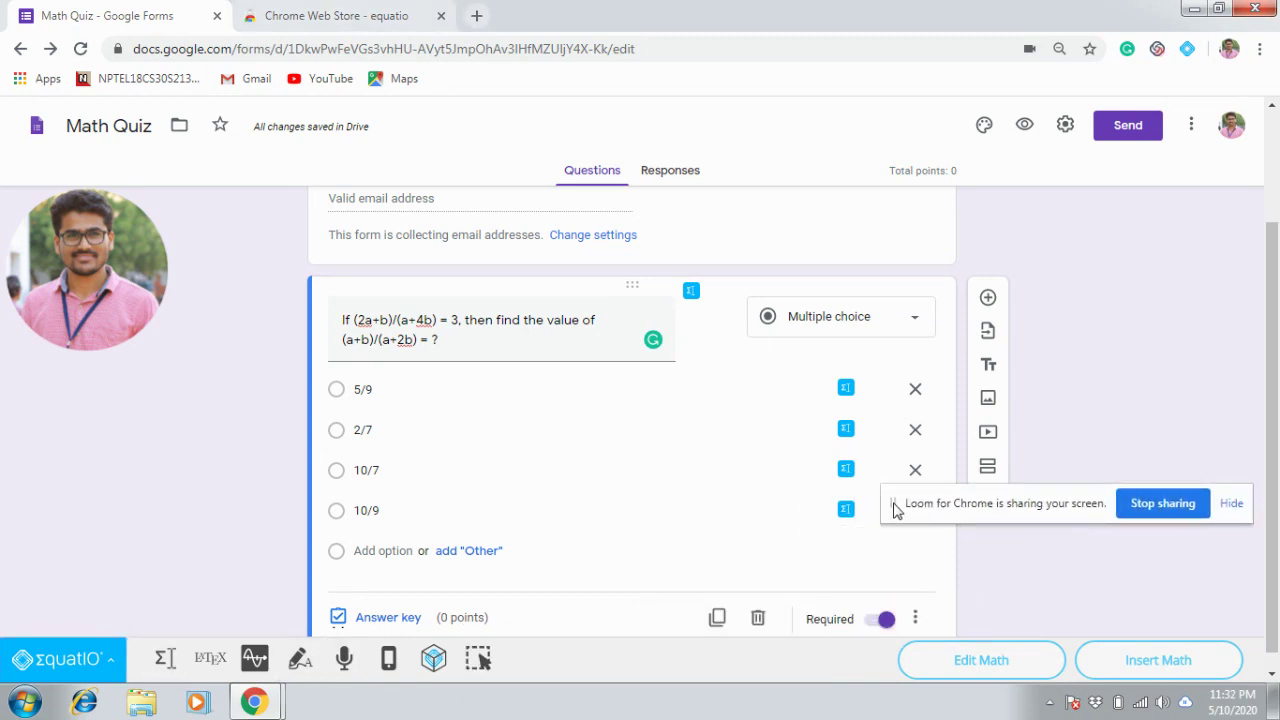
{"action": "left_click", "coordinate": [300, 664]}
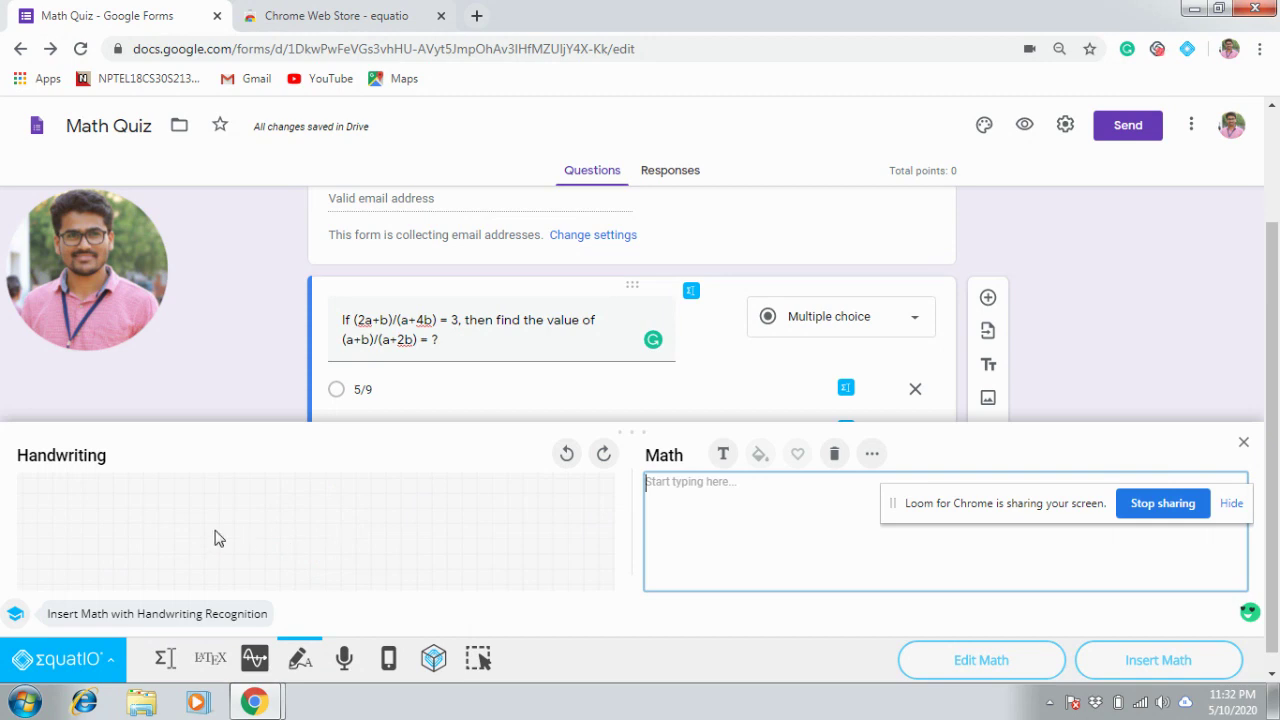
{"action": "mouse_move", "coordinate": [145, 498]}
{"action": "left_mouse_down"}
{"action": "mouse_move", "coordinate": [134, 509]}
{"action": "mouse_move", "coordinate": [149, 529]}
{"action": "mouse_move", "coordinate": [165, 492]}
{"action": "mouse_move", "coordinate": [183, 521]}
{"action": "left_mouse_up"}
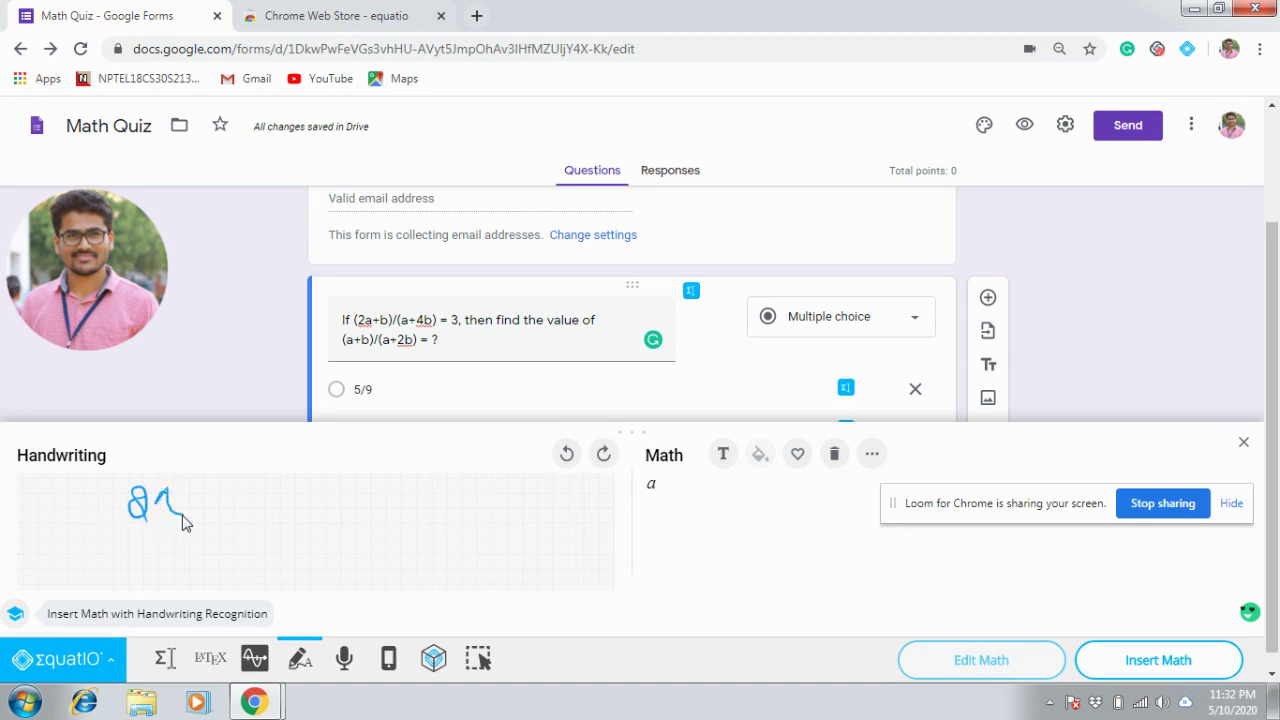
{"action": "left_click", "coordinate": [566, 456]}
{"action": "left_click", "coordinate": [566, 456]}
- Handwrite the fraction (2a+b)/(a+4b) in EquatIO's handwriting area
{"action": "mouse_move", "coordinate": [150, 508]}
{"action": "left_mouse_down"}
{"action": "mouse_move", "coordinate": [158, 530]}
{"action": "mouse_move", "coordinate": [172, 529]}
{"action": "mouse_move", "coordinate": [192, 505]}
{"action": "mouse_move", "coordinate": [198, 537]}
{"action": "mouse_move", "coordinate": [222, 513]}
{"action": "mouse_move", "coordinate": [217, 532]}
{"action": "mouse_move", "coordinate": [260, 524]}
{"action": "mouse_move", "coordinate": [239, 529]}
{"action": "left_mouse_up"}
{"action": "left_click_drag", "start_coordinate": [140, 508], "coordinate": [148, 531]}
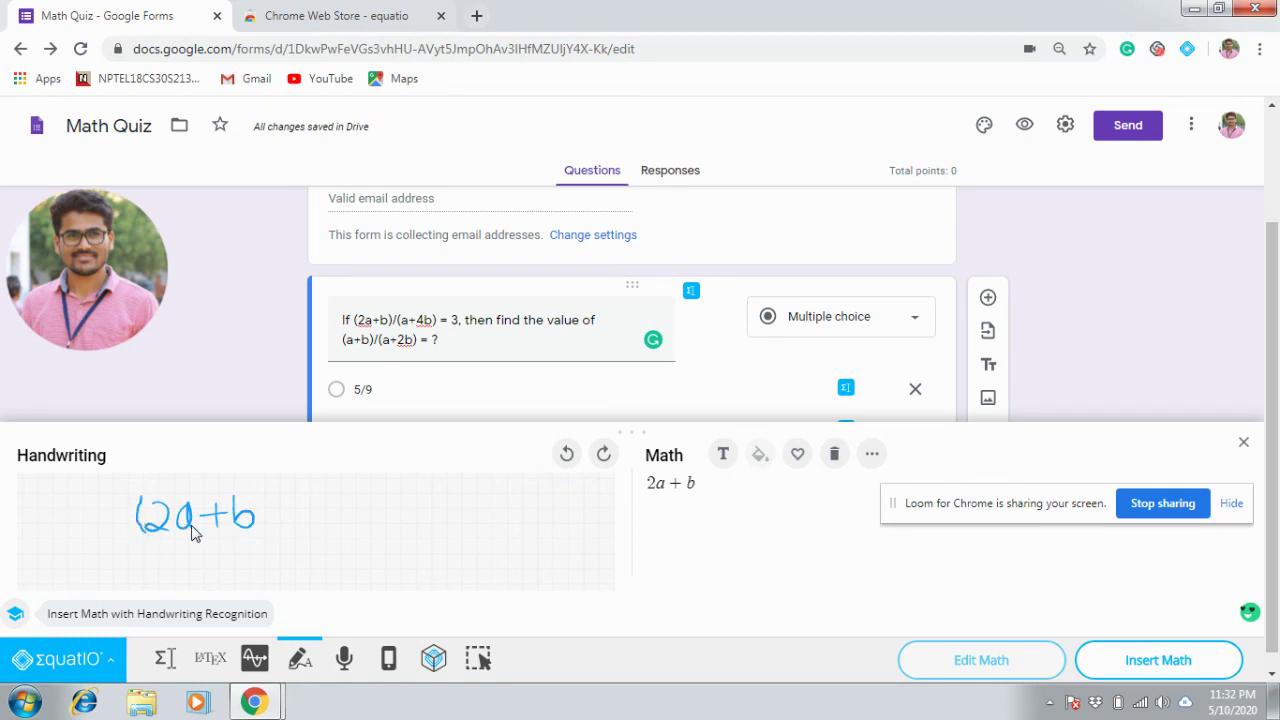
{"action": "left_click_drag", "start_coordinate": [256, 495], "coordinate": [259, 537]}
{"action": "left_click_drag", "start_coordinate": [129, 543], "coordinate": [284, 544]}
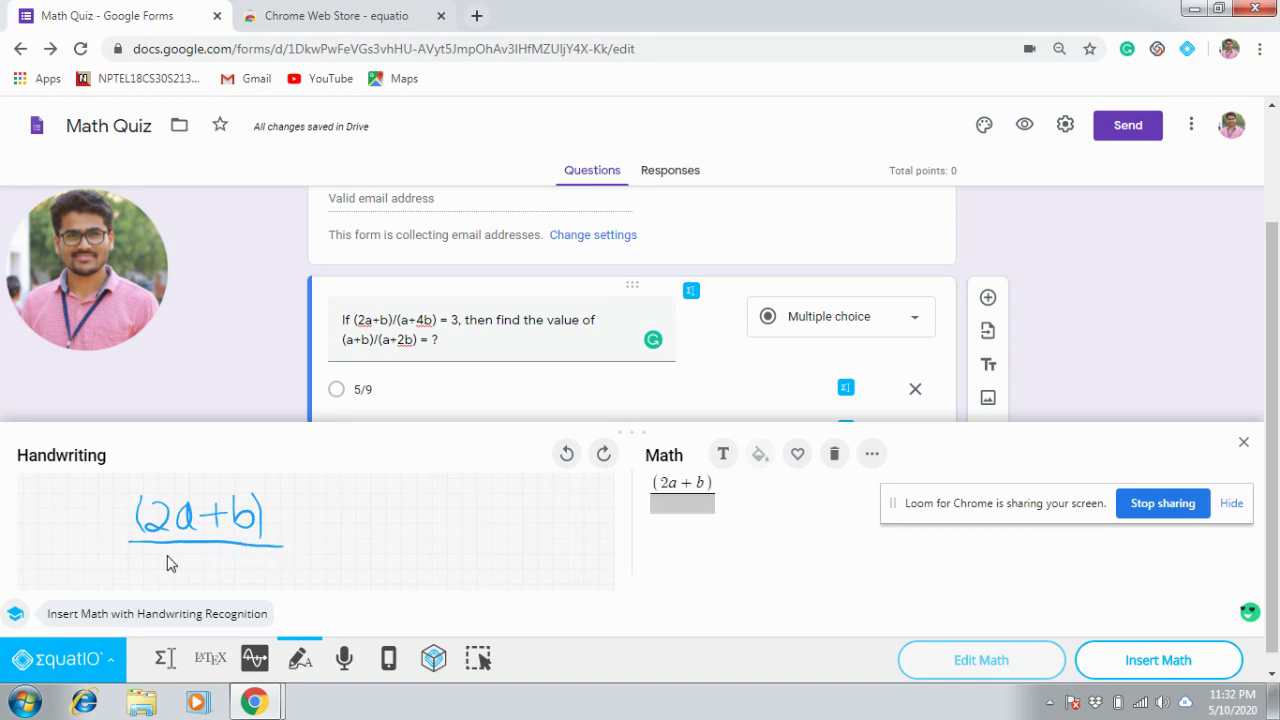
{"action": "mouse_move", "coordinate": [150, 553]}
{"action": "left_mouse_down"}
{"action": "mouse_move", "coordinate": [145, 578]}
{"action": "mouse_move", "coordinate": [186, 566]}
{"action": "mouse_move", "coordinate": [200, 568]}
{"action": "mouse_move", "coordinate": [189, 578]}
{"action": "mouse_move", "coordinate": [232, 578]}
{"action": "mouse_move", "coordinate": [222, 584]}
{"action": "mouse_move", "coordinate": [256, 566]}
{"action": "mouse_move", "coordinate": [253, 582]}
{"action": "left_mouse_up"}
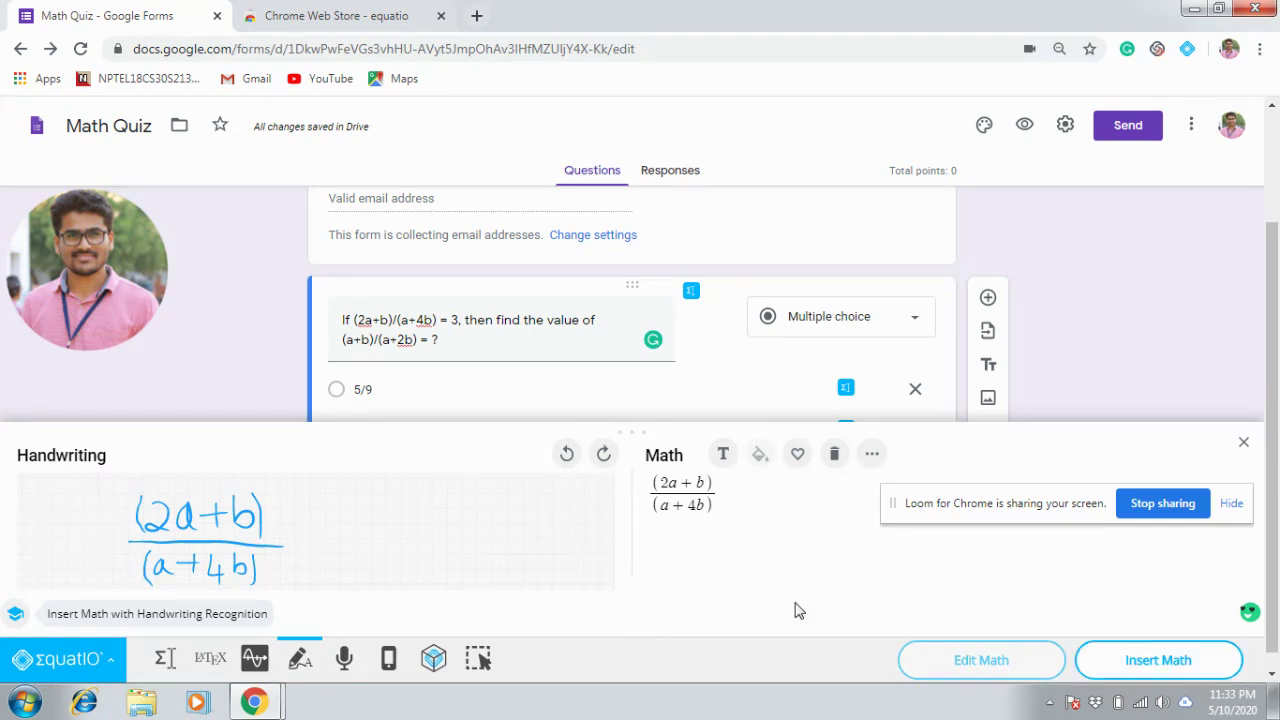
- In the equation editor, replace the handwritten fraction with "If (2a + b)/(a + 4b) = 3, then find", setting the expression as a stacked fraction
{"action": "left_click", "coordinate": [165, 662]}
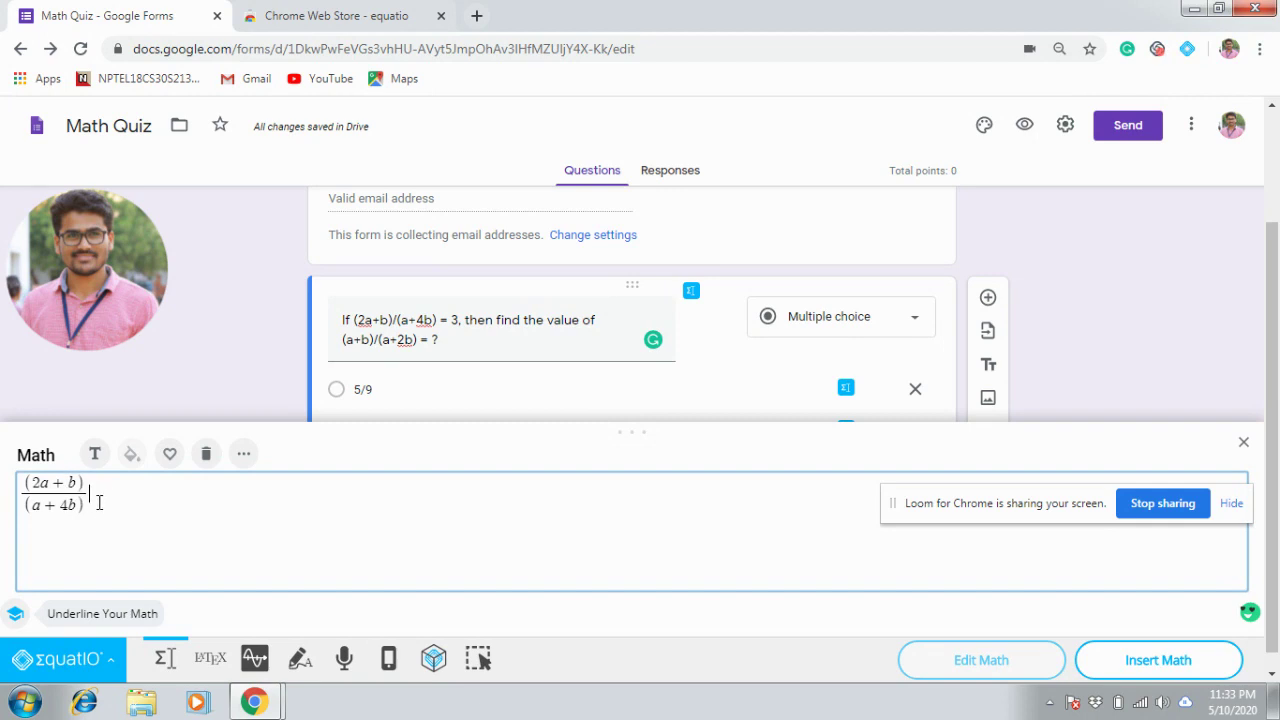
{"action": "left_click_drag", "start_coordinate": [100, 510], "coordinate": [45, 488]}
{"action": "key", "text": "BackSpace"}
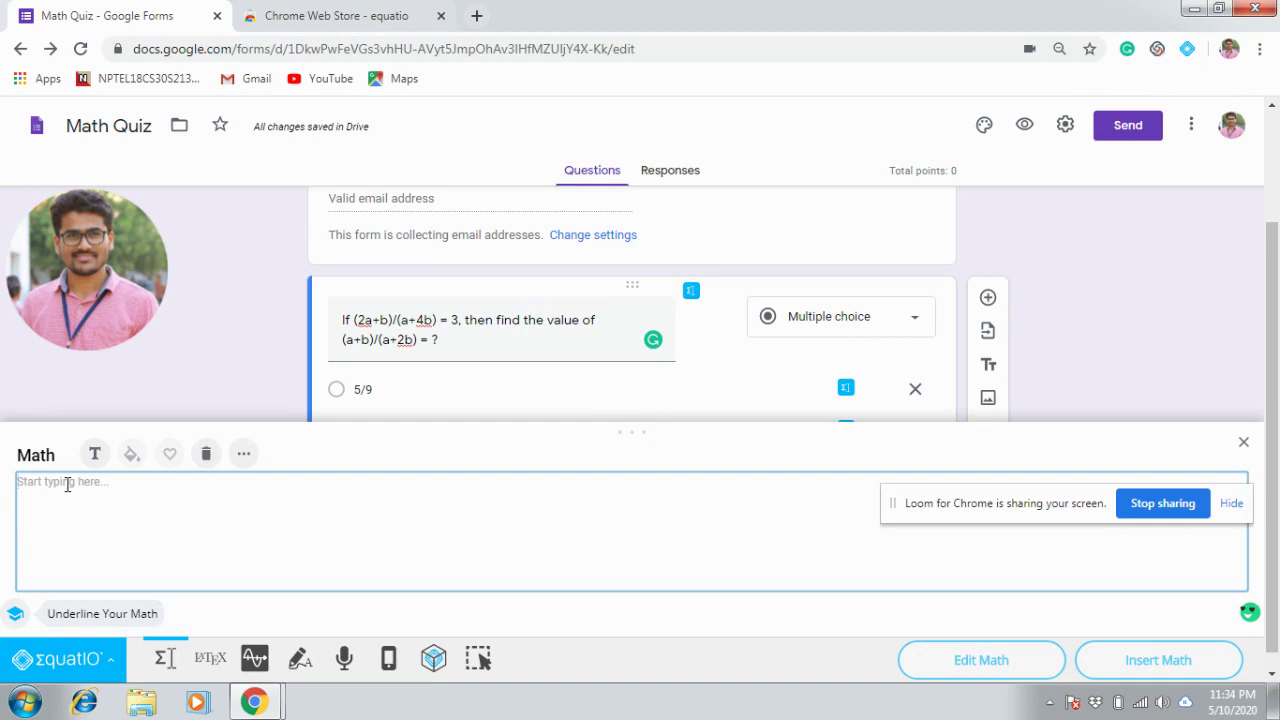
{"action": "type", "text": "If "}
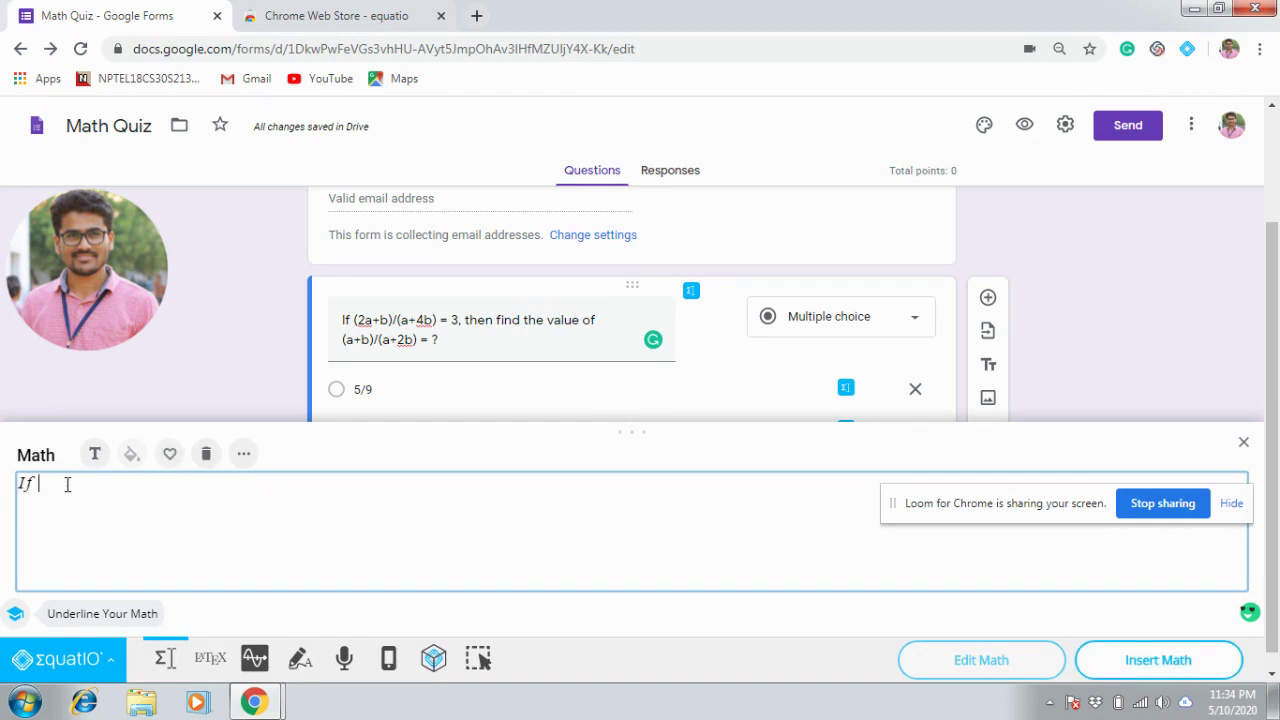
{"action": "type", "text": "(2a + b)"}
{"action": "key", "text": "BackSpace"}
{"action": "type", "text": "/"}
{"action": "type", "text": "(a + 4b"}
{"action": "key", "text": "Right"}
{"action": "key", "text": "Right"}
{"action": "type", "text": "= 3, then find"}
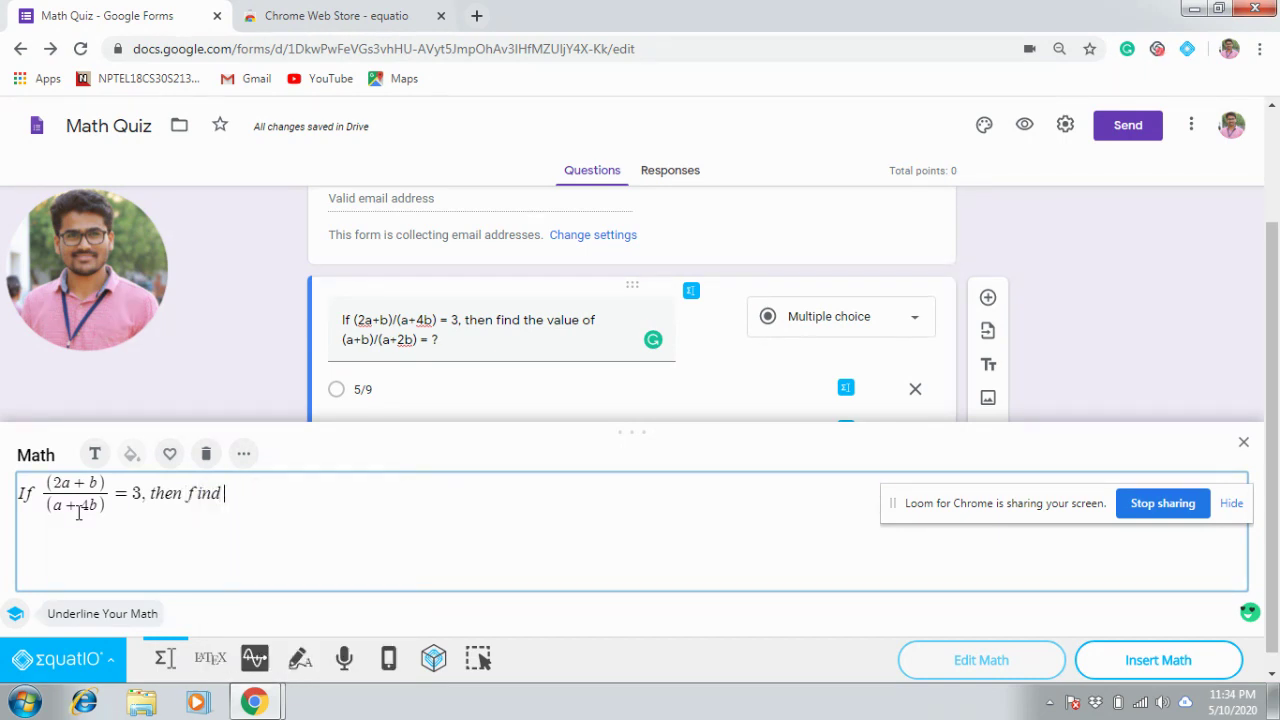
- Complete the equation with "the value of (a + b)/(a + 2b) = ?" as a stacked fraction and insert it into the question
{"action": "type", "text": " the valu"}
{"action": "key", "text": "BackSpace"}
{"action": "key", "text": "BackSpace"}
{"action": "key", "text": "BackSpace"}
{"action": "type", "text": "alue of (a+b)"}
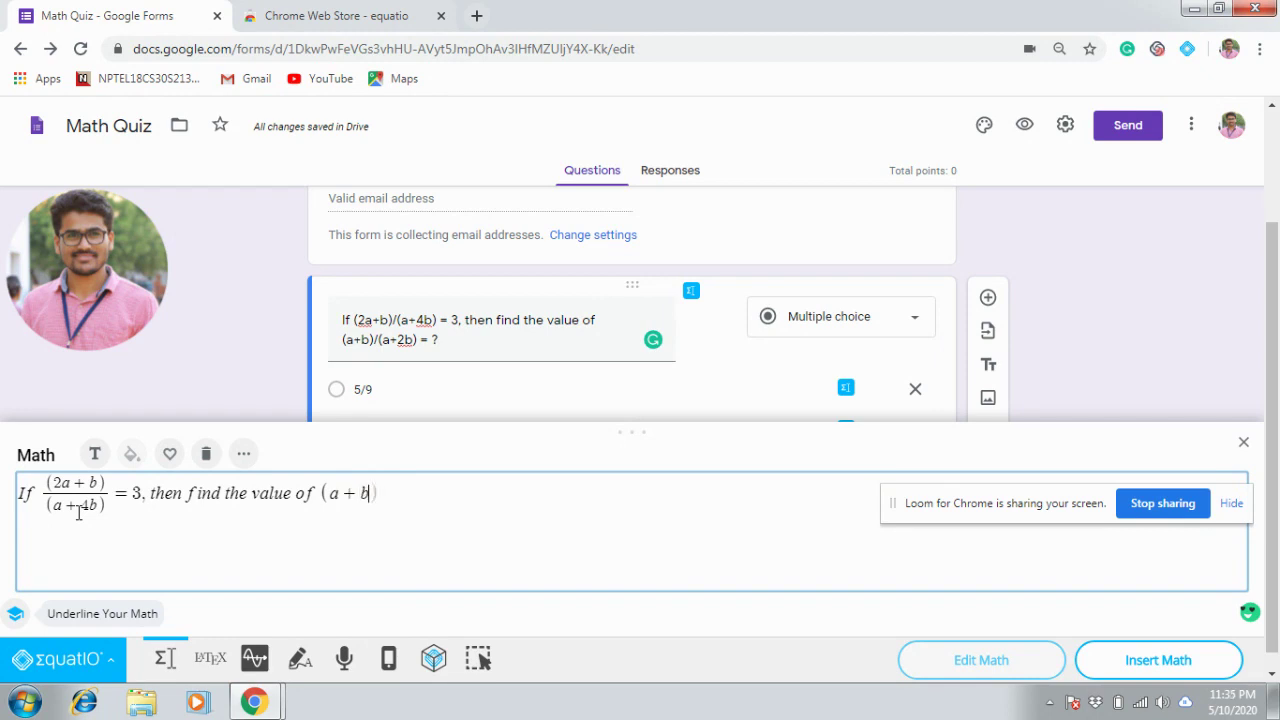
{"action": "type", "text": "/(a+2b)"}
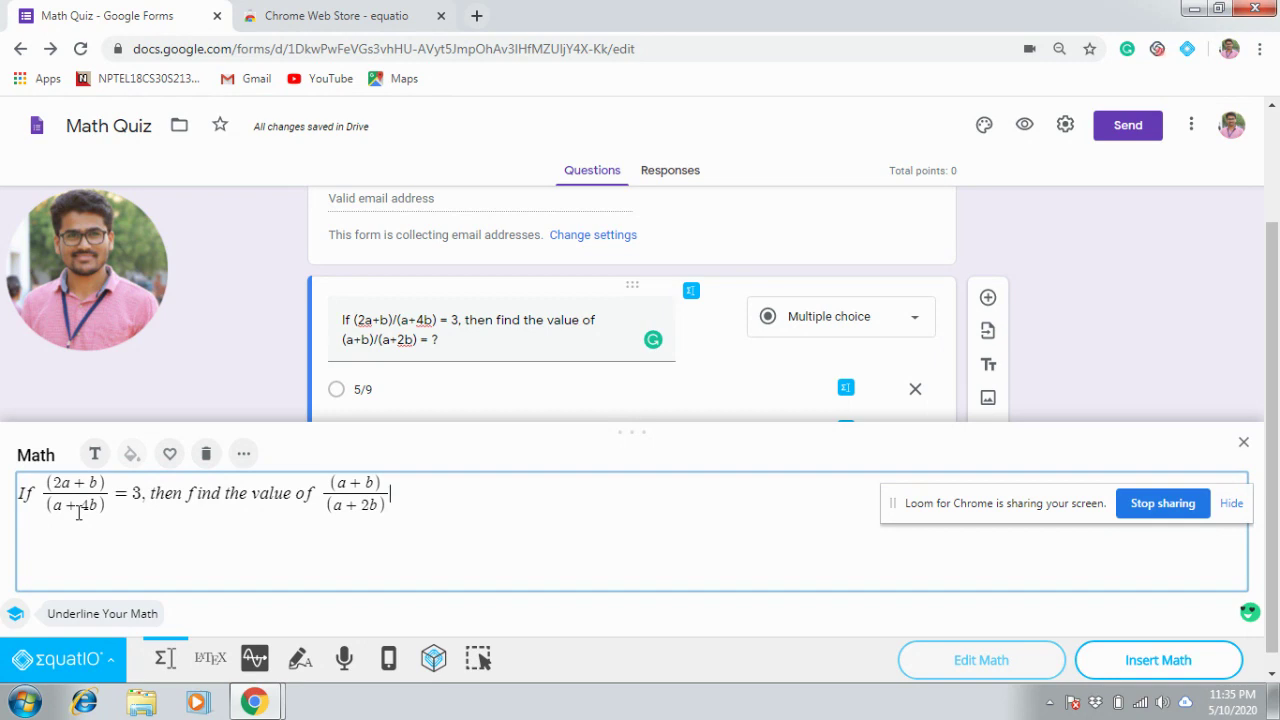
{"action": "type", "text": "=?"}
{"action": "left_click", "coordinate": [1140, 666]}
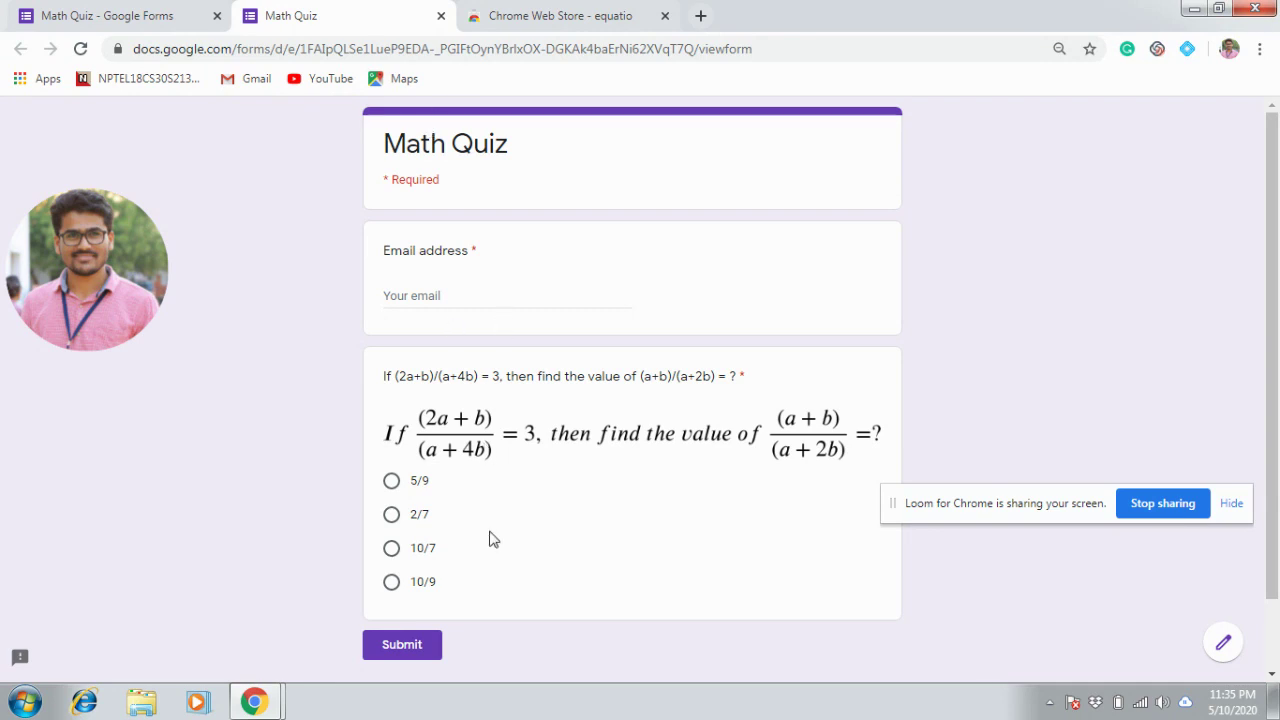
{"action": "left_click", "coordinate": [441, 16]}
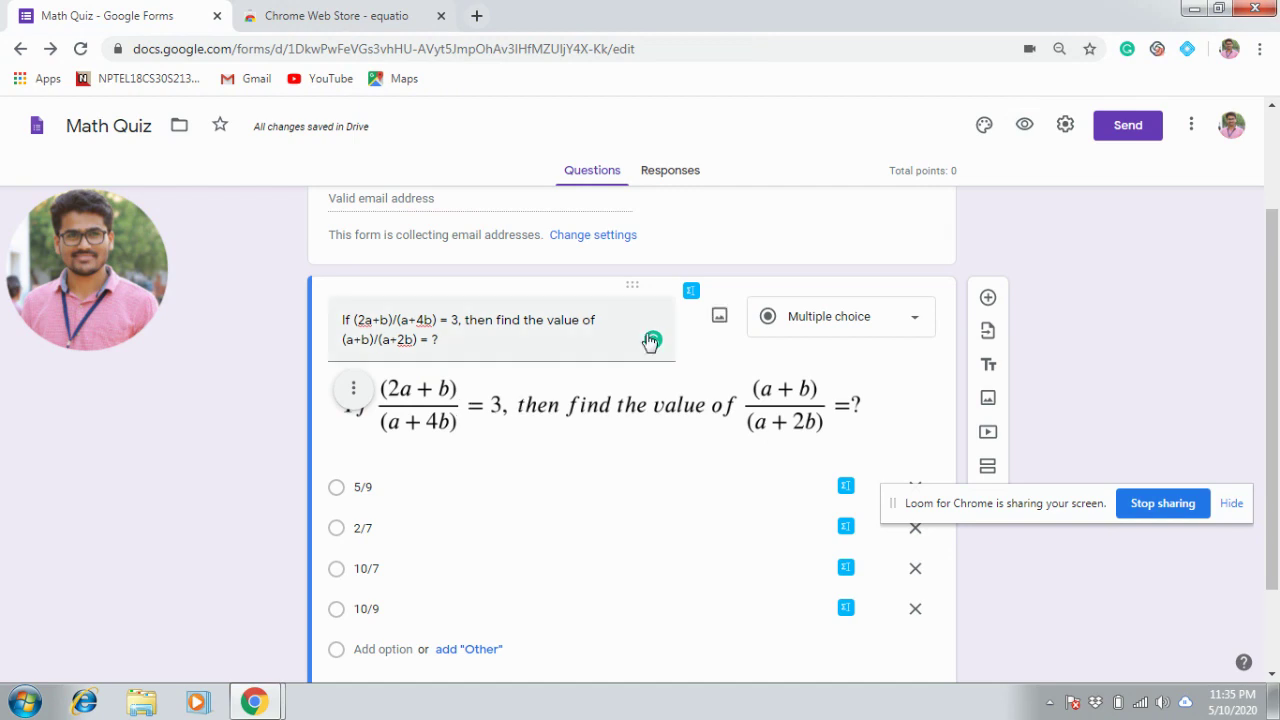
- Reopen the question's equation editor and replace the existing equation with "log"
{"action": "left_click", "coordinate": [692, 292]}
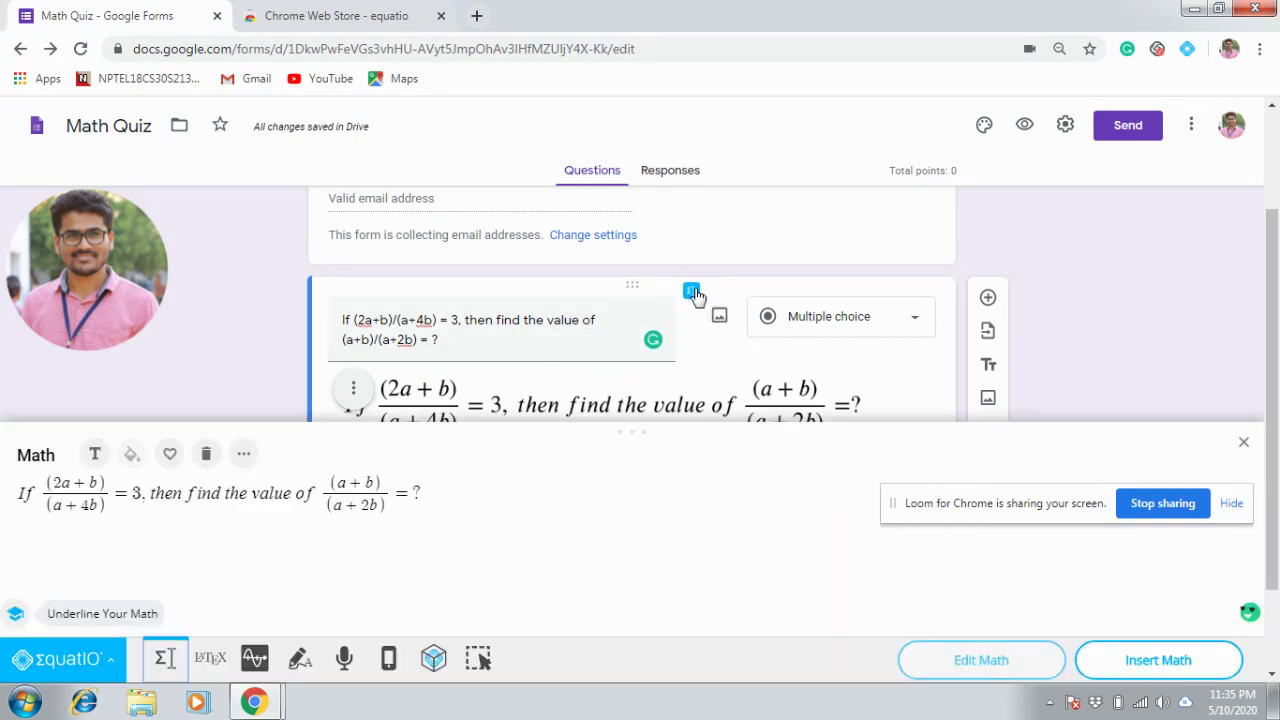
{"action": "left_click_drag", "start_coordinate": [425, 503], "coordinate": [14, 505]}
{"action": "key", "text": "BackSpace"}
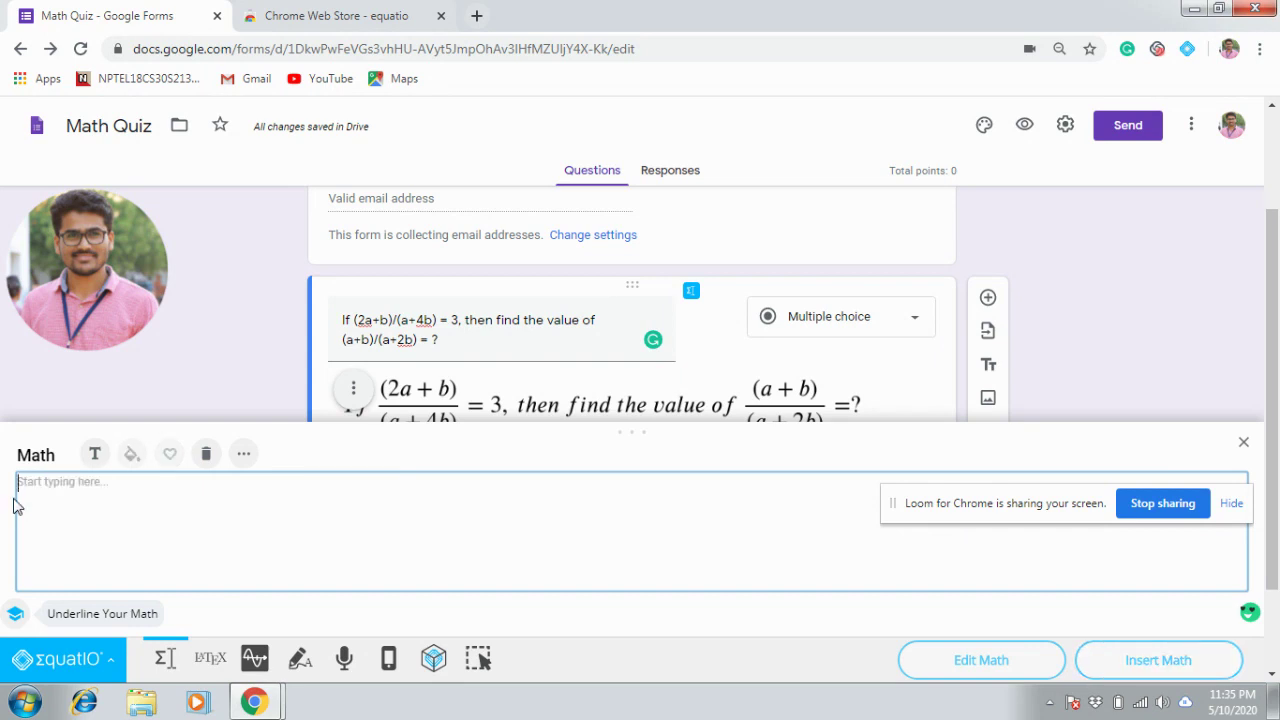
{"action": "type", "text": "log"}
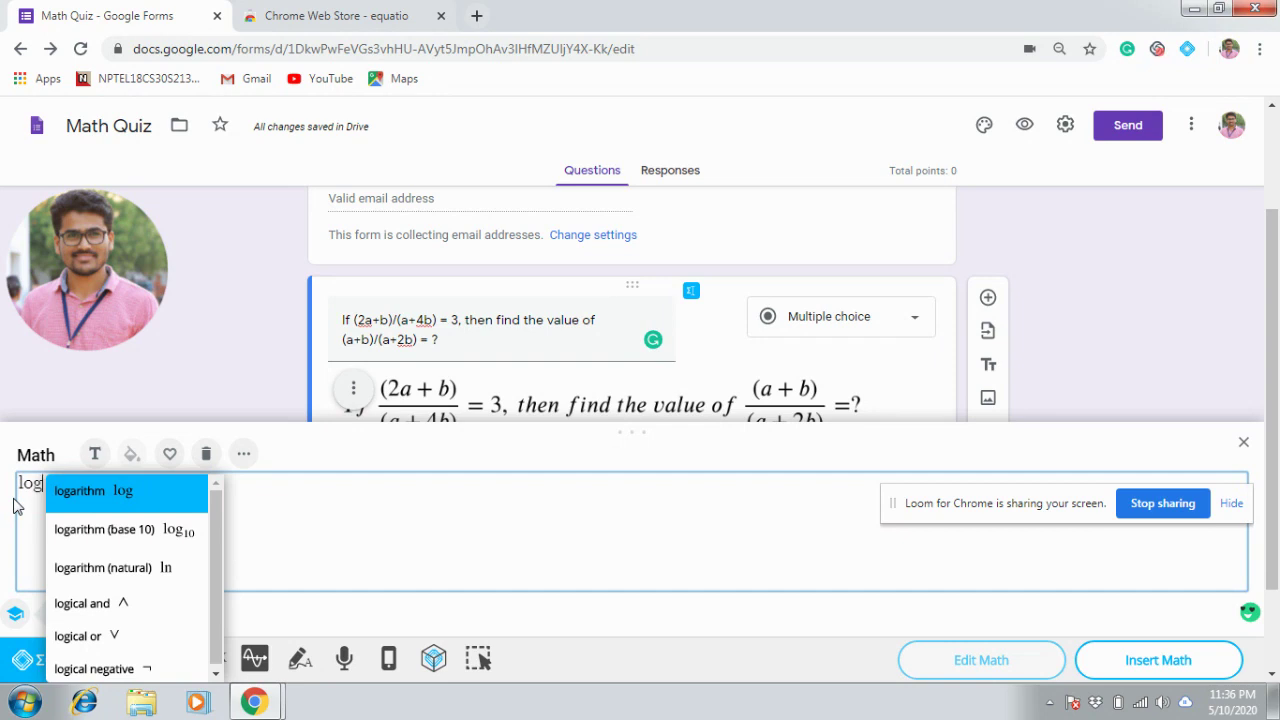
{"action": "type", "text": "ba"}
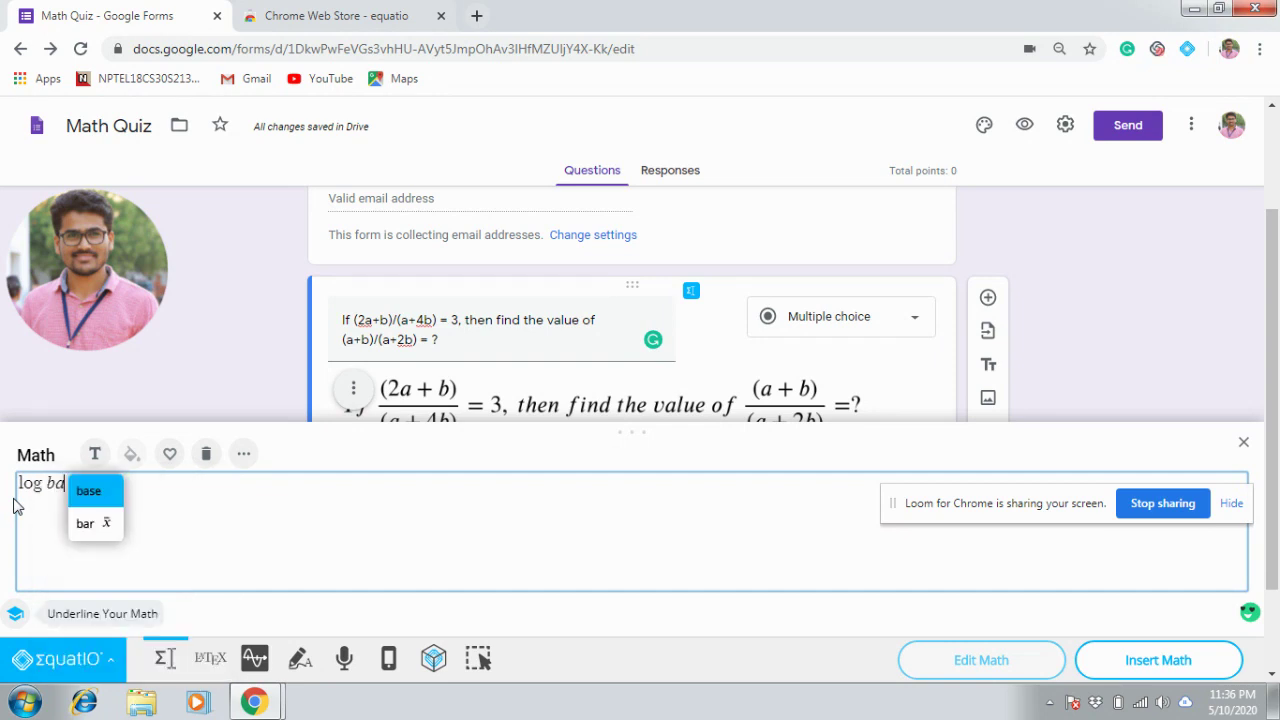
{"action": "type", "text": "se"}
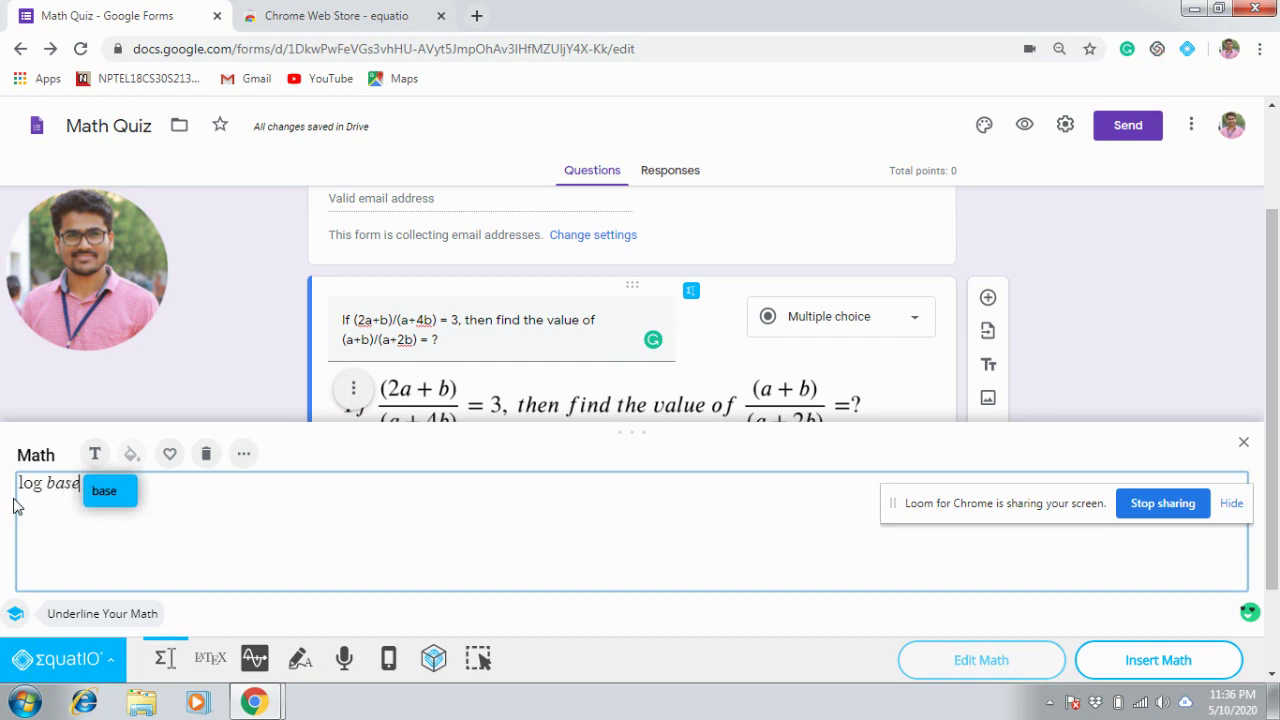
{"action": "key", "text": "BackSpace"}
{"action": "key", "text": "BackSpace"}
{"action": "key", "text": "BackSpace"}
{"action": "key", "text": "BackSpace"}
{"action": "key", "text": "BackSpace"}
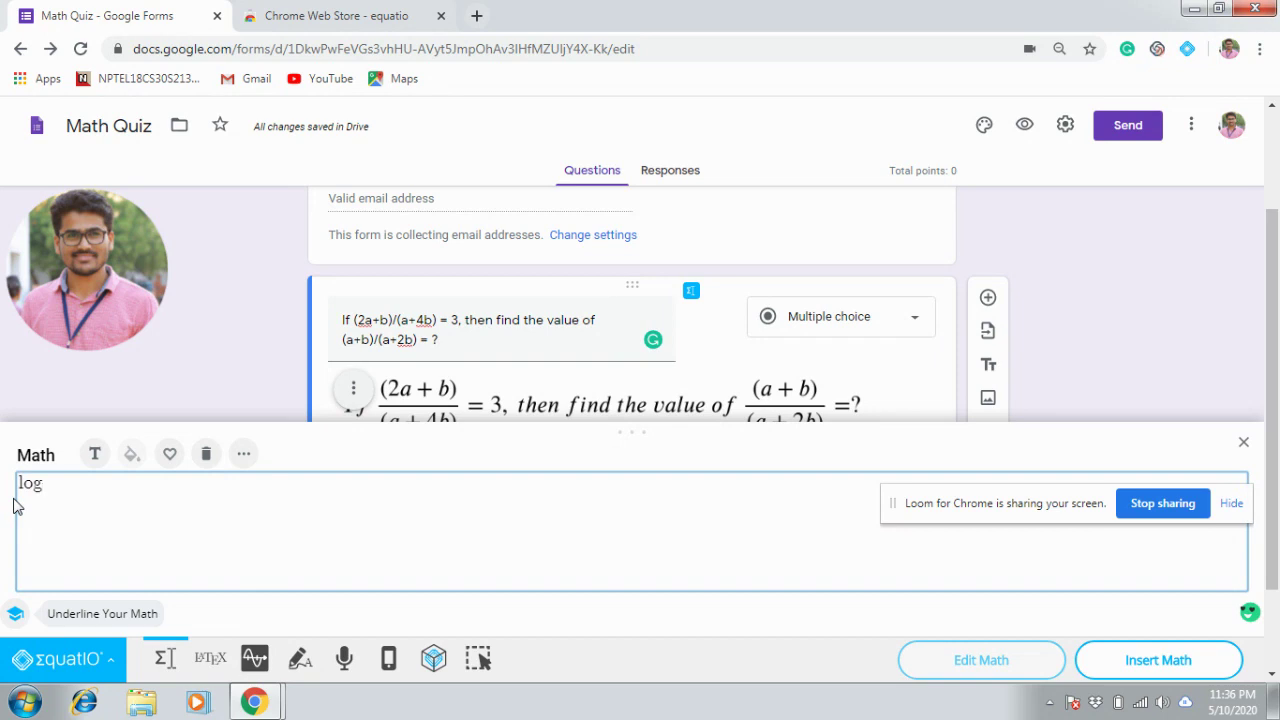
- Give the logarithm a subscript base of 2, complete it with "10 = ?", and start a new line
{"action": "type", "text": "_2"}
{"action": "key", "text": "Right"}
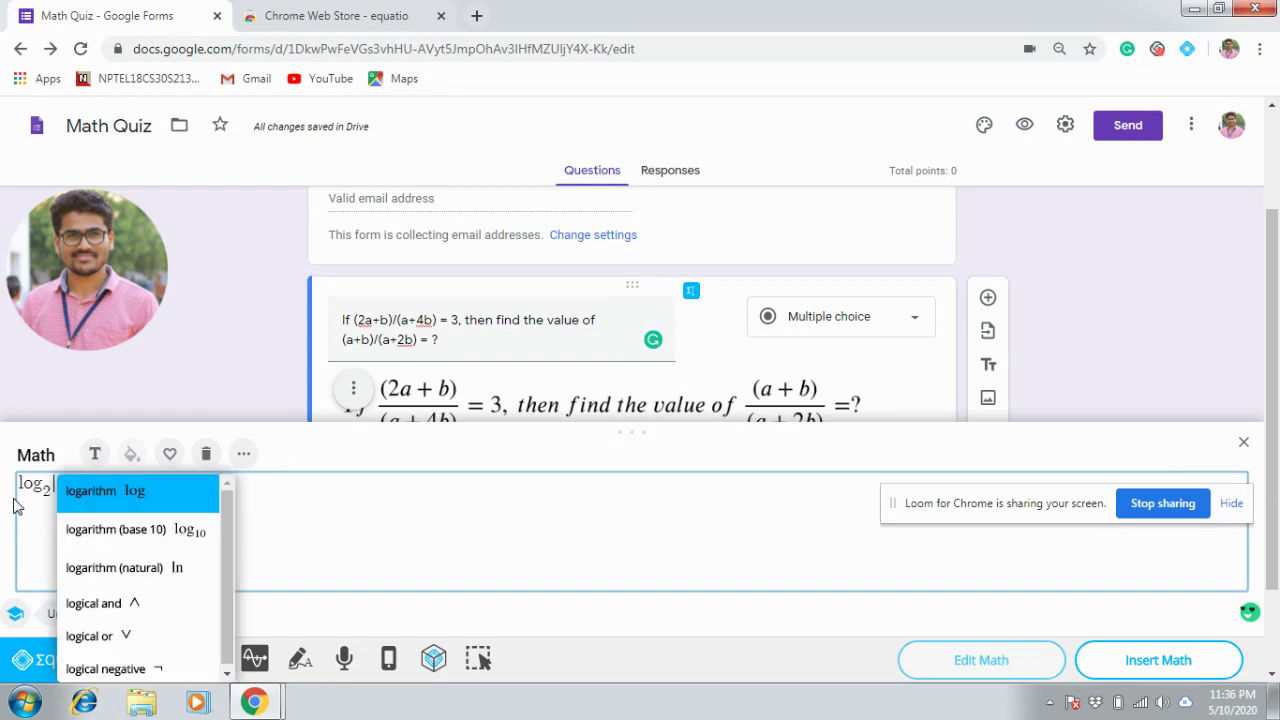
{"action": "type", "text": "10 "}
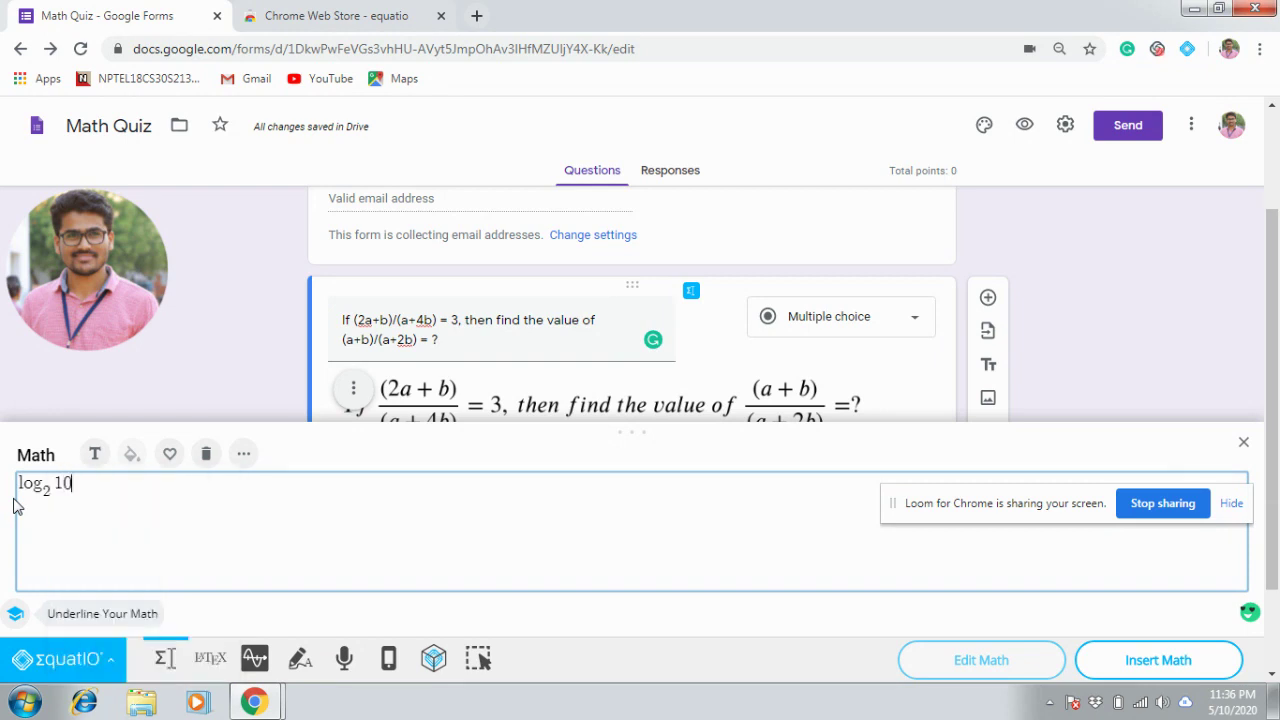
{"action": "type", "text": "= ?"}
{"action": "key", "text": "Return"}
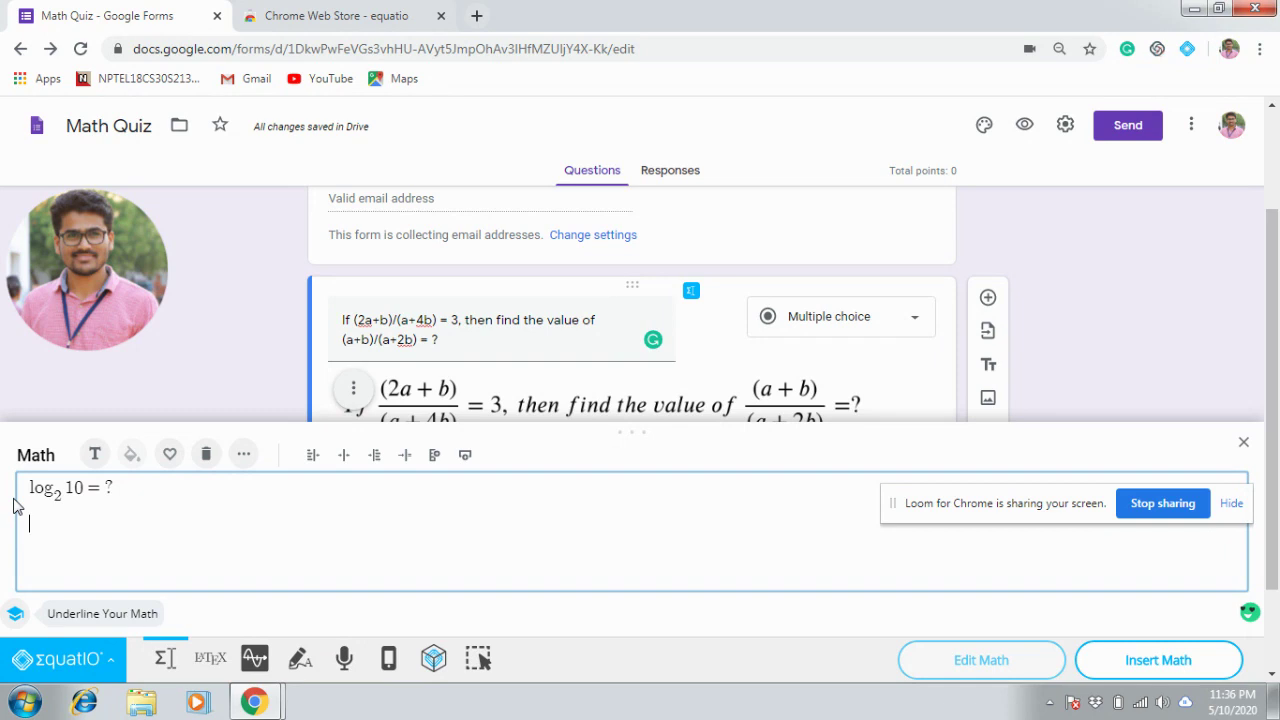
- Enter "e" on the equation's second line and open a blank document in Microsoft Word
{"action": "type", "text": "e"}
{"action": "left_click", "coordinate": [479, 17]}
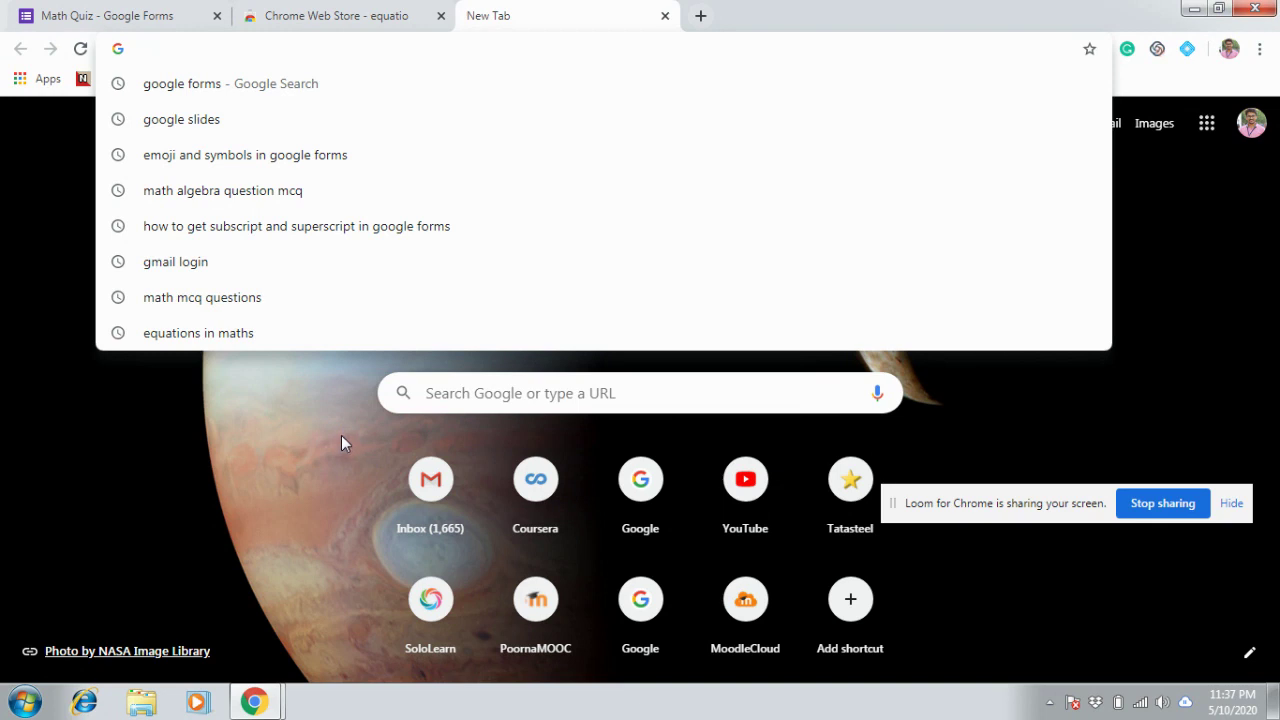
{"action": "key", "text": "super"}
{"action": "type", "text": "word"}
{"action": "key", "text": "Return"}
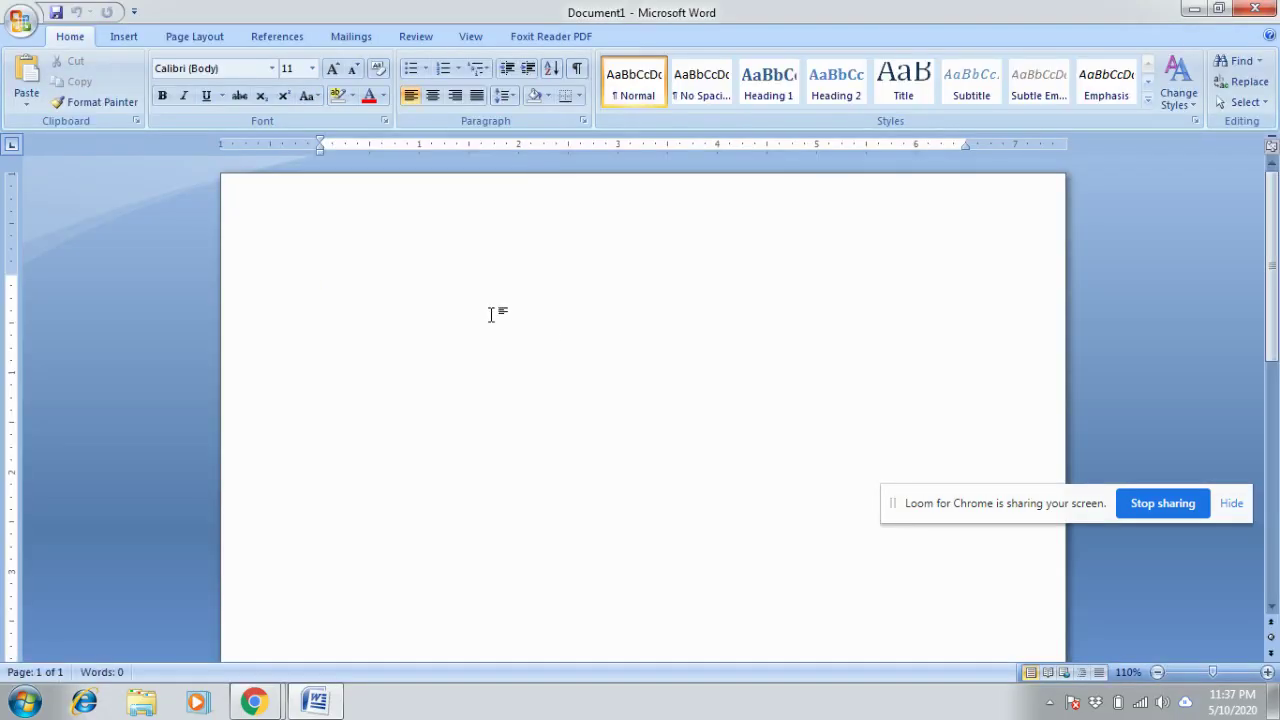
- Write "e^x" with a lowercase e in the blank Word document and select the caret symbol
{"action": "type", "text": "e"}
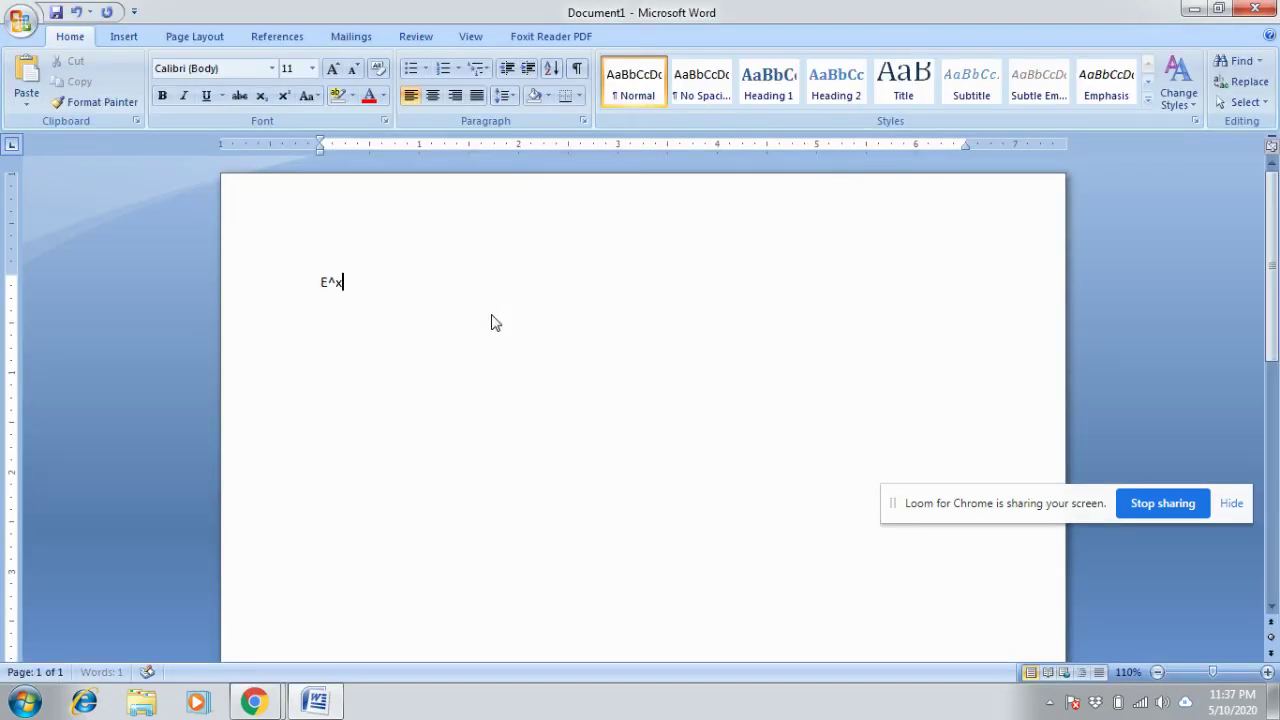
{"action": "key", "text": "BackSpace"}
{"action": "key", "text": "BackSpace"}
{"action": "type", "text": "e^x"}
{"action": "double_click", "coordinate": [329, 283]}
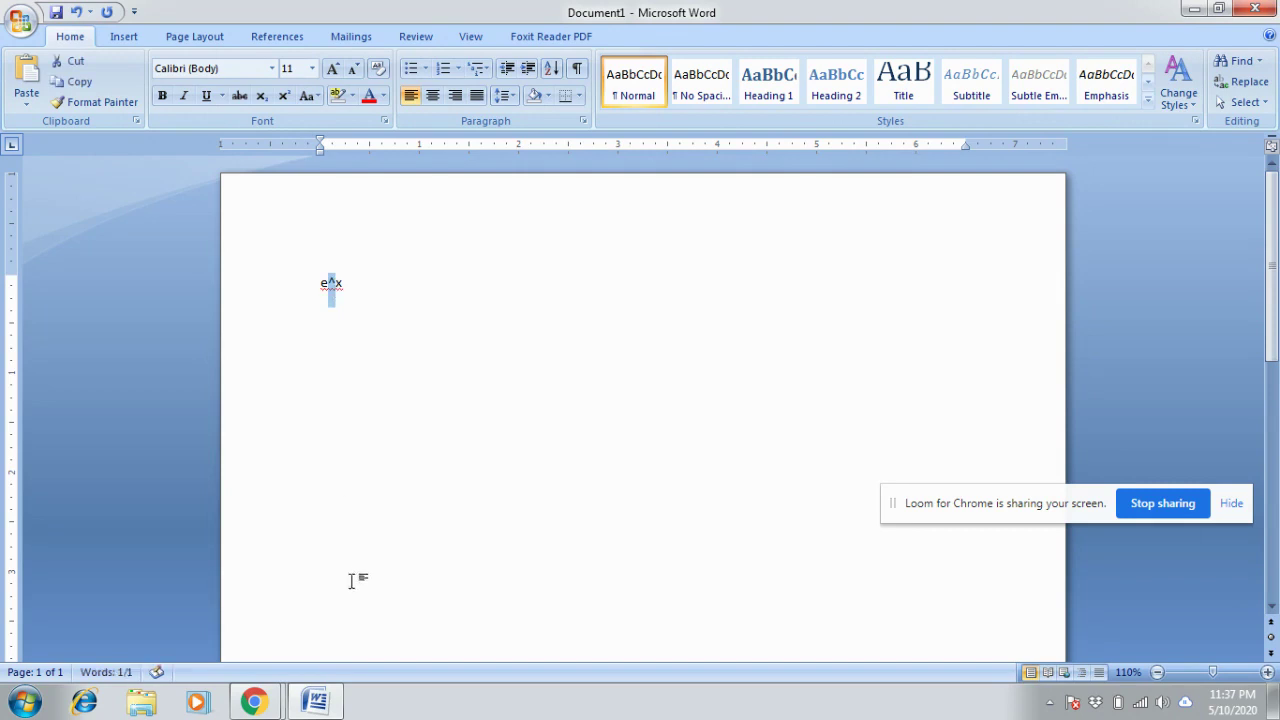
- Switch back to the Math Quiz form and complete the equation's second line as e with exponent x, followed by an equals sign
{"action": "mouse_move", "coordinate": [265, 708]}
{"action": "left_click", "coordinate": [187, 648]}
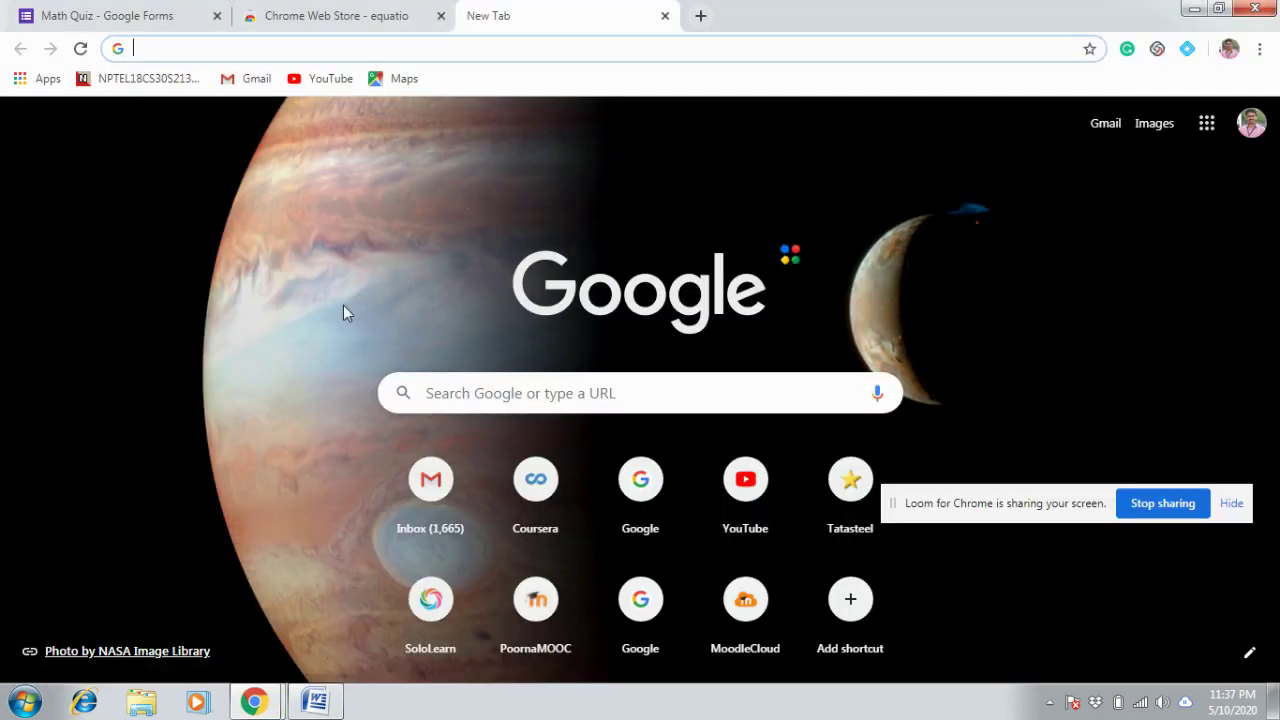
{"action": "left_click", "coordinate": [140, 12]}
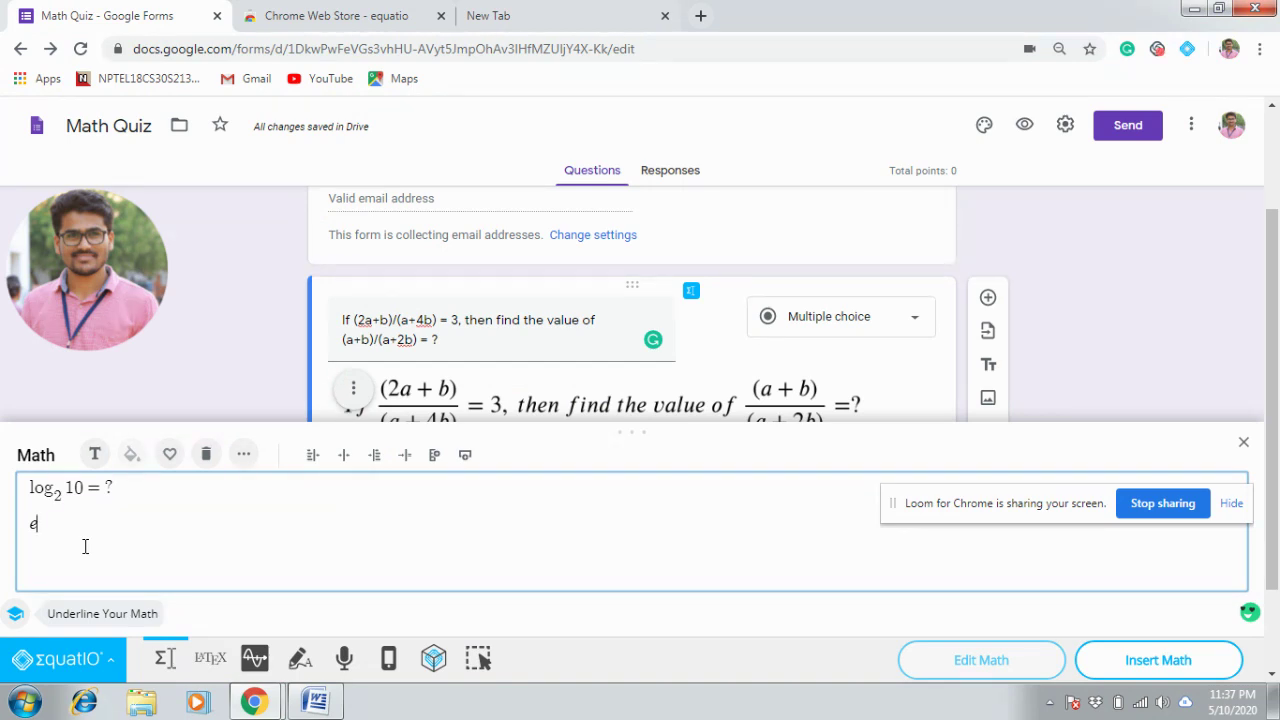
{"action": "type", "text": "^"}
{"action": "key", "text": "BackSpace"}
{"action": "type", "text": "^x"}
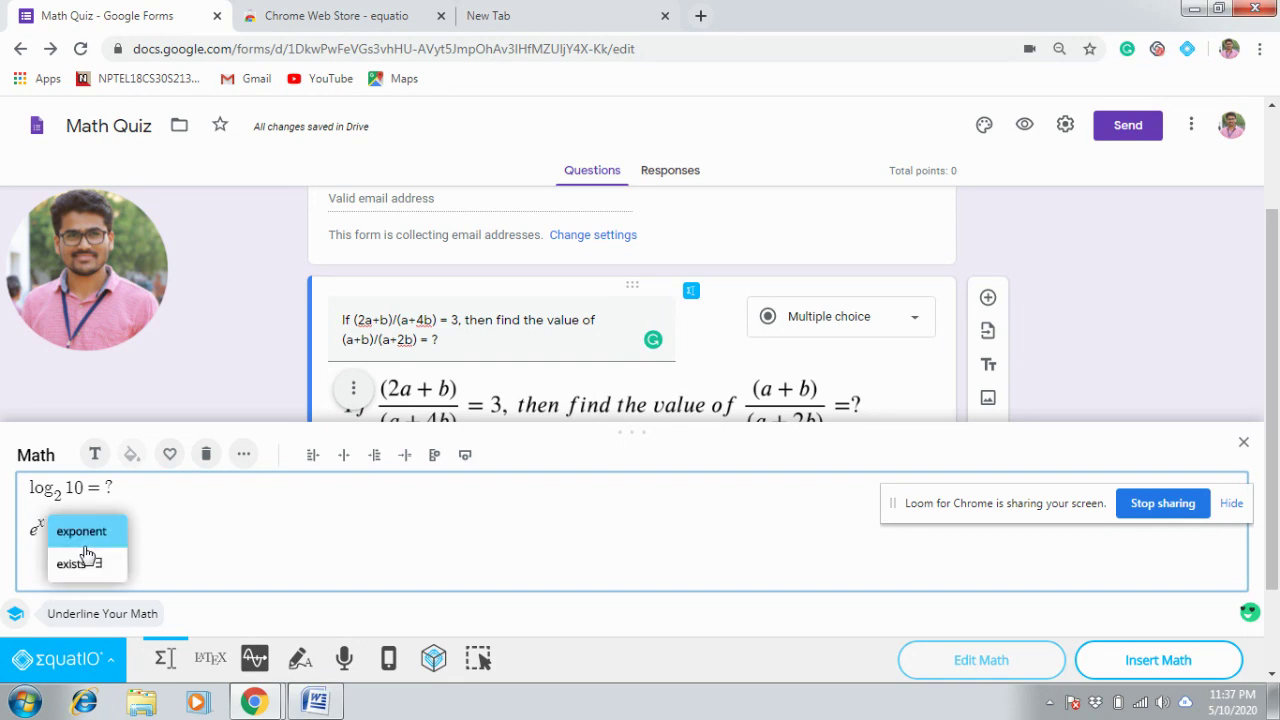
{"action": "left_click", "coordinate": [85, 546]}
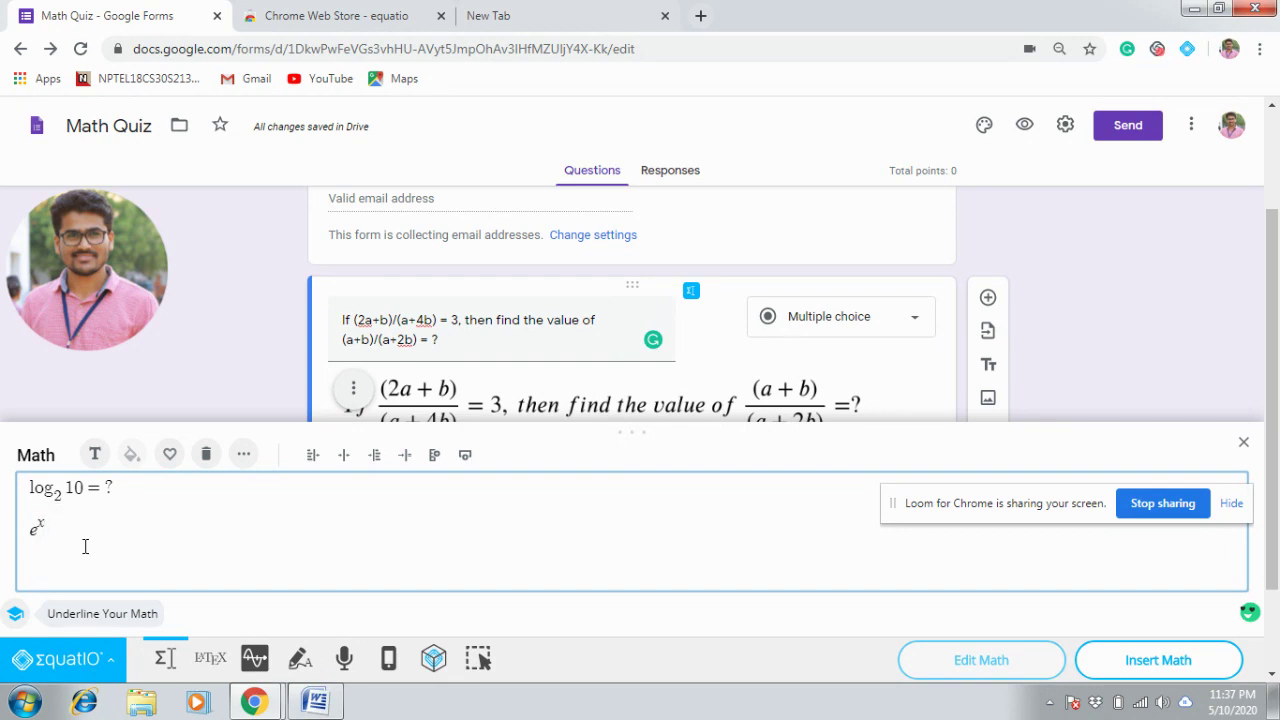
{"action": "type", "text": "="}
- Add a stacked fraction on a new line with numerator a + b and denominator c + d
{"action": "type", "text": "fractio"}
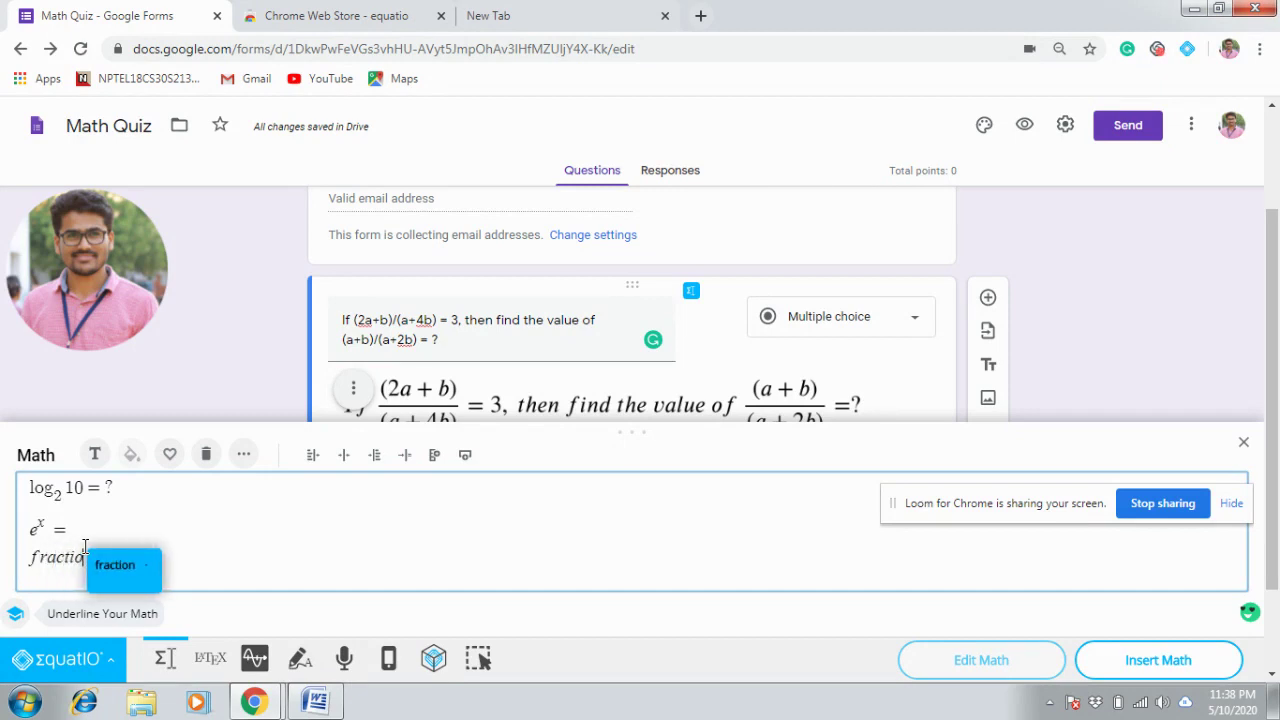
{"action": "type", "text": "n"}
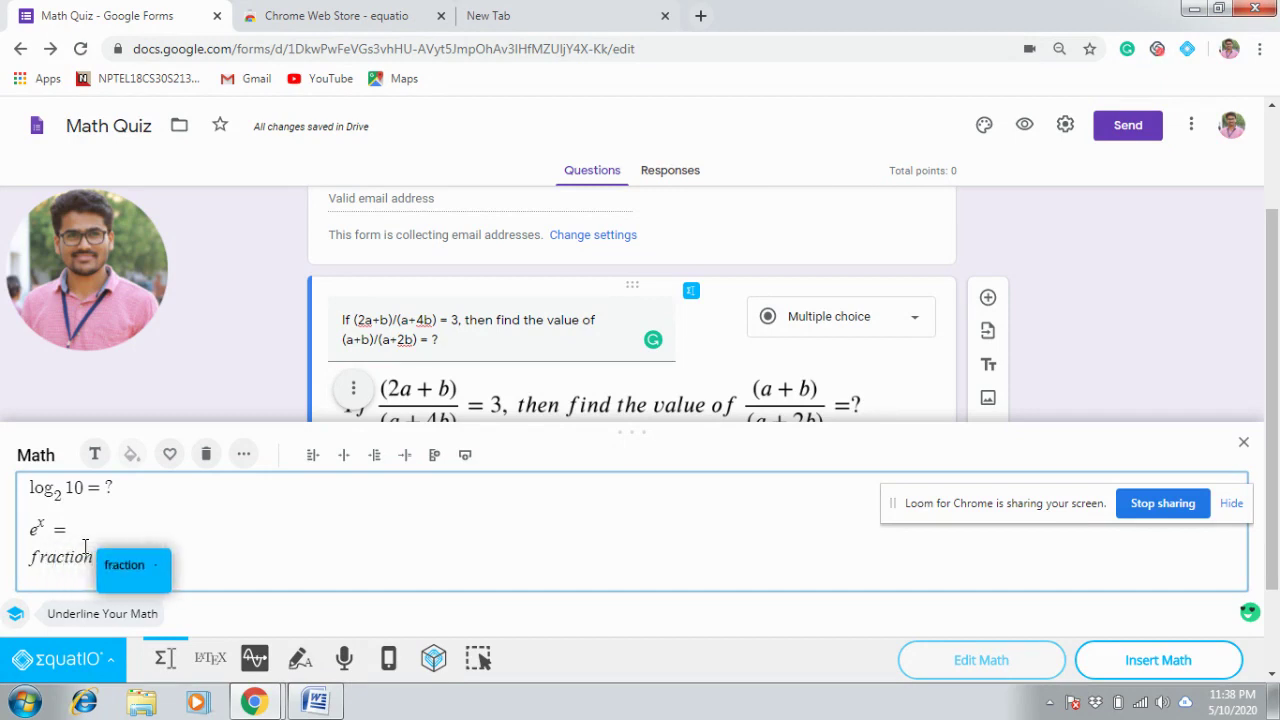
{"action": "key", "text": "Return"}
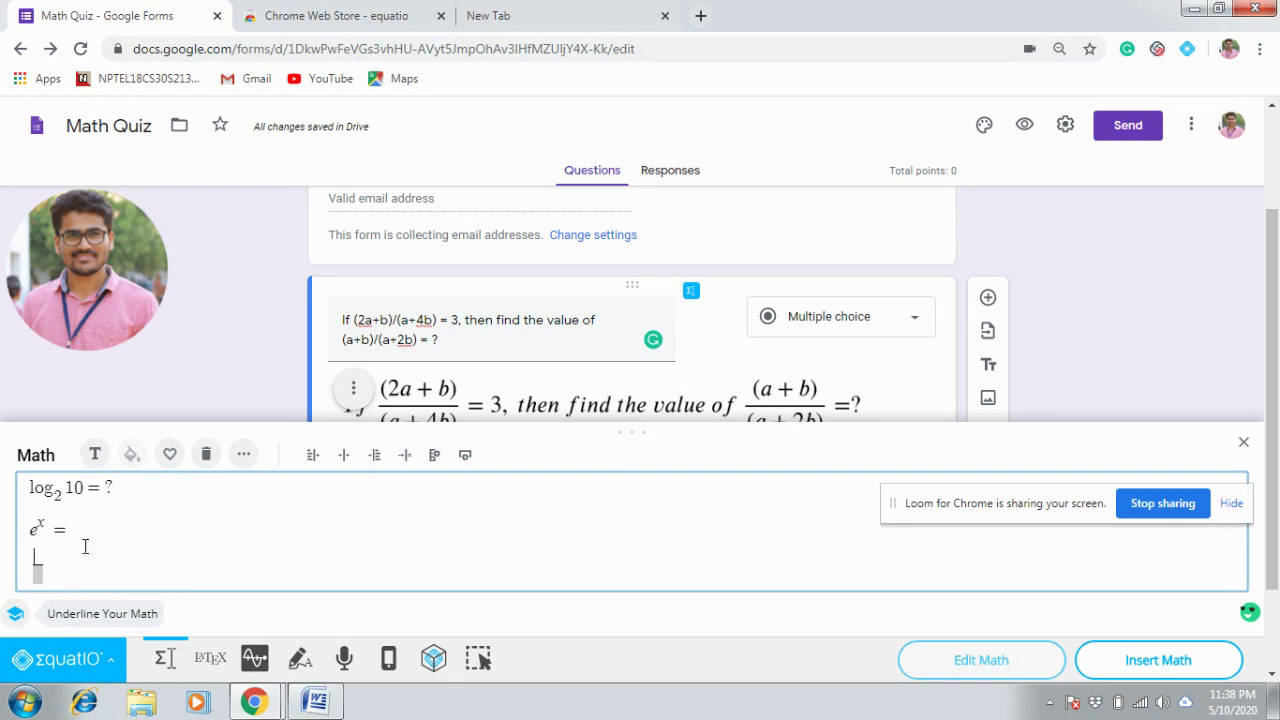
{"action": "type", "text": "a + b"}
{"action": "key", "text": "Down"}
{"action": "type", "text": "c + d"}
{"action": "key", "text": "Return"}
{"action": "key", "text": "Return"}
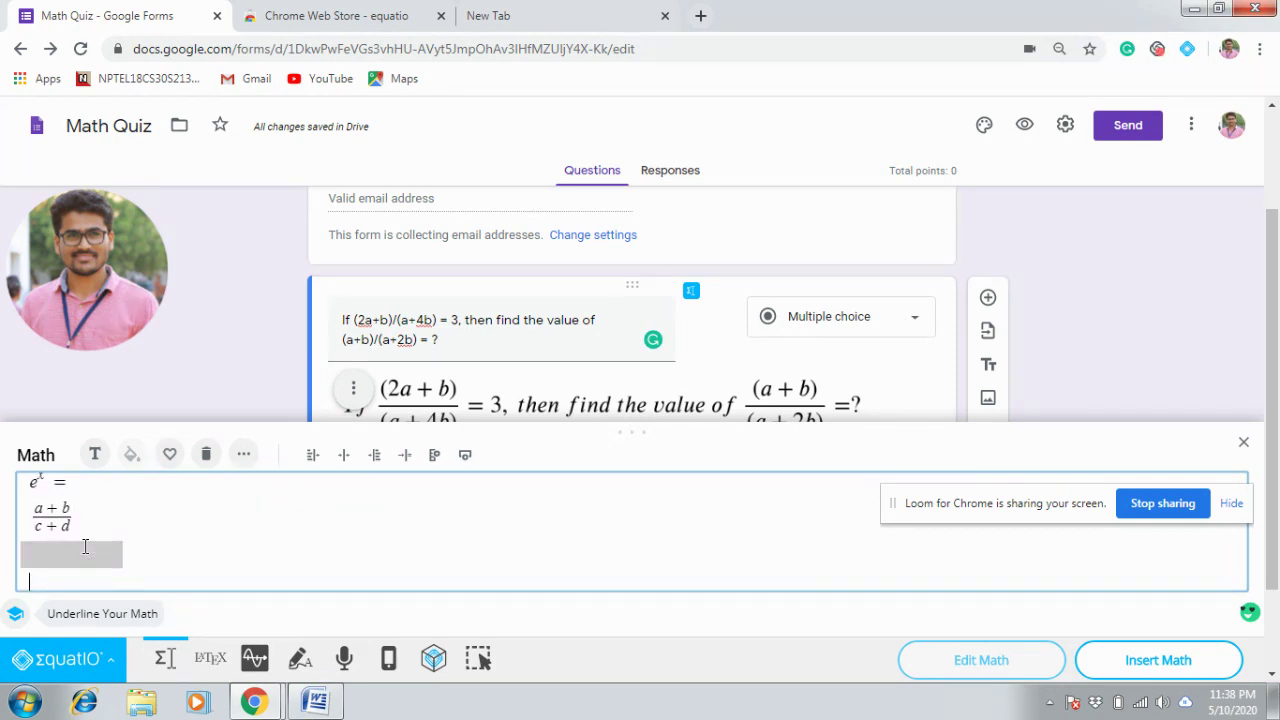
- Delete every line of math from the equation editor
{"action": "key", "text": "BackSpace"}
{"action": "key", "text": "BackSpace"}
{"action": "key", "text": "BackSpace"}
{"action": "key", "text": "BackSpace"}
{"action": "key", "text": "BackSpace"}
{"action": "key", "text": "BackSpace"}
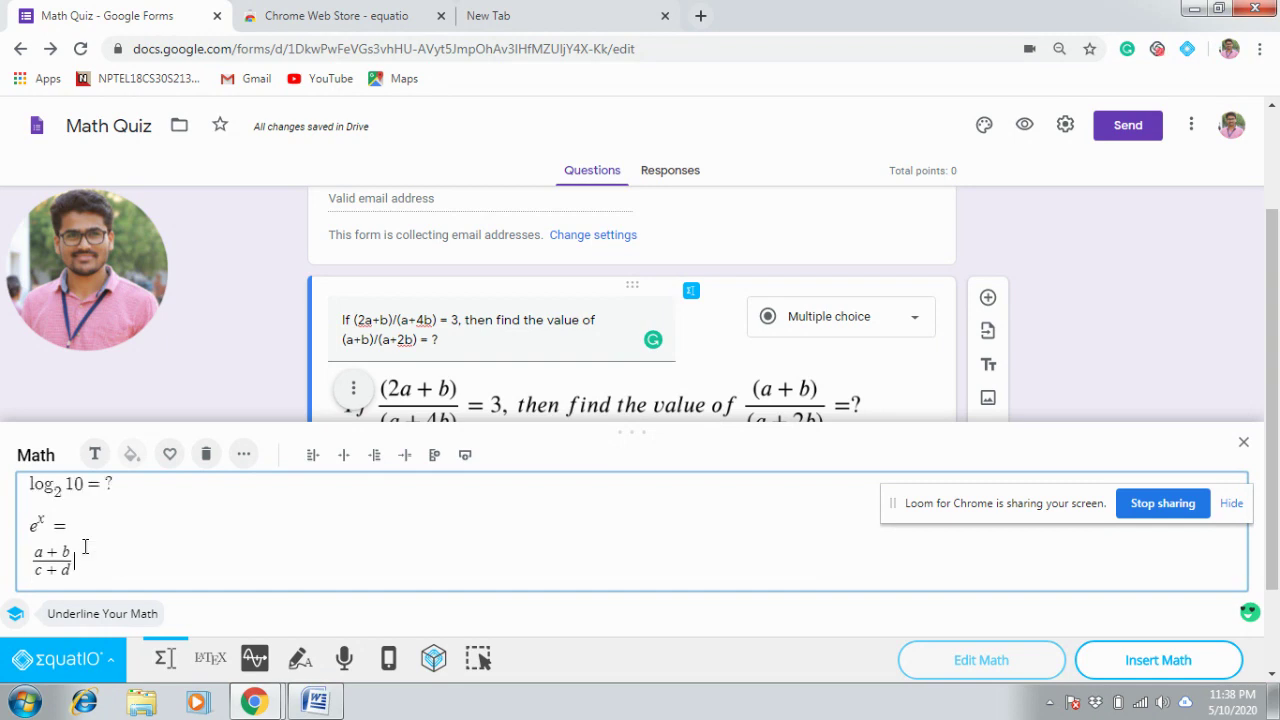
{"action": "key", "text": "BackSpace"}
{"action": "key", "text": "BackSpace"}
{"action": "key", "text": "BackSpace"}
{"action": "key", "text": "BackSpace"}
{"action": "key", "text": "BackSpace"}
{"action": "key", "text": "BackSpace"}
{"action": "key", "text": "BackSpace"}
{"action": "key", "text": "BackSpace"}
{"action": "key", "text": "BackSpace"}
{"action": "key", "text": "BackSpace"}
{"action": "key", "text": "BackSpace"}
{"action": "key", "text": "BackSpace"}
{"action": "key", "text": "BackSpace"}
{"action": "key", "text": "BackSpace"}
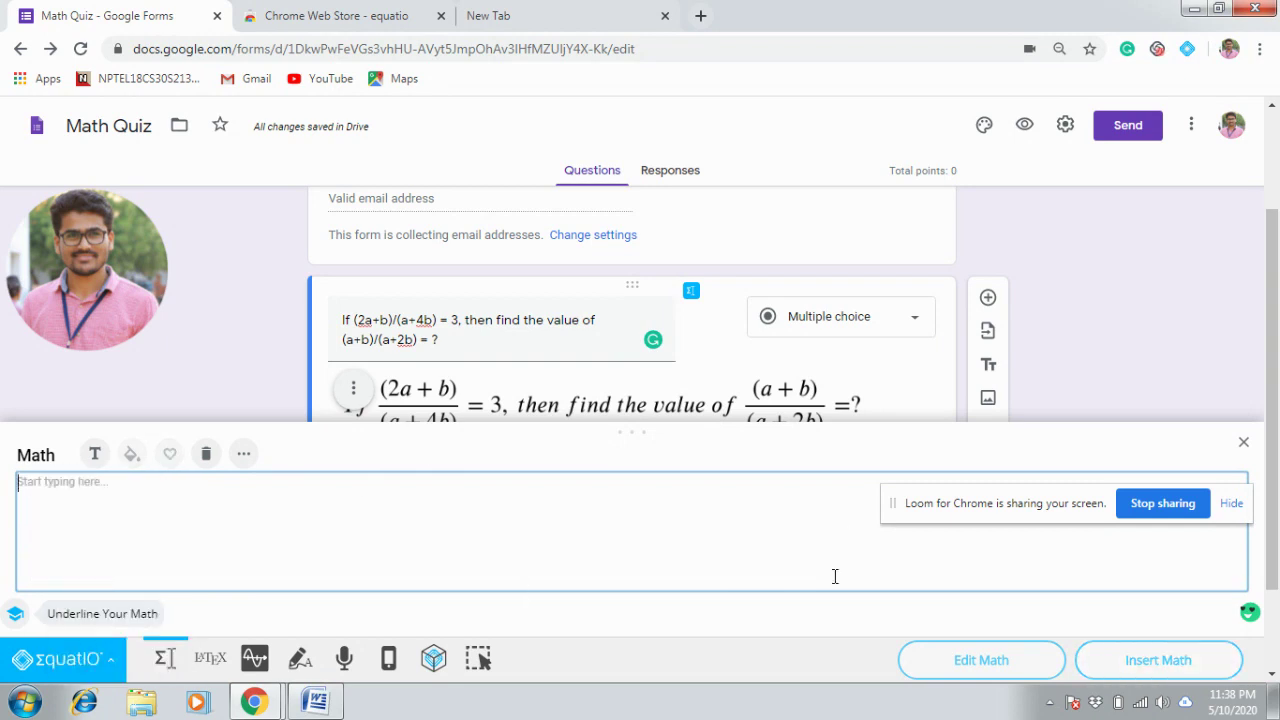
- Activate EquatIO's Screenshot Reader in the form and switch to the blank browser tab
{"action": "left_click", "coordinate": [481, 662]}
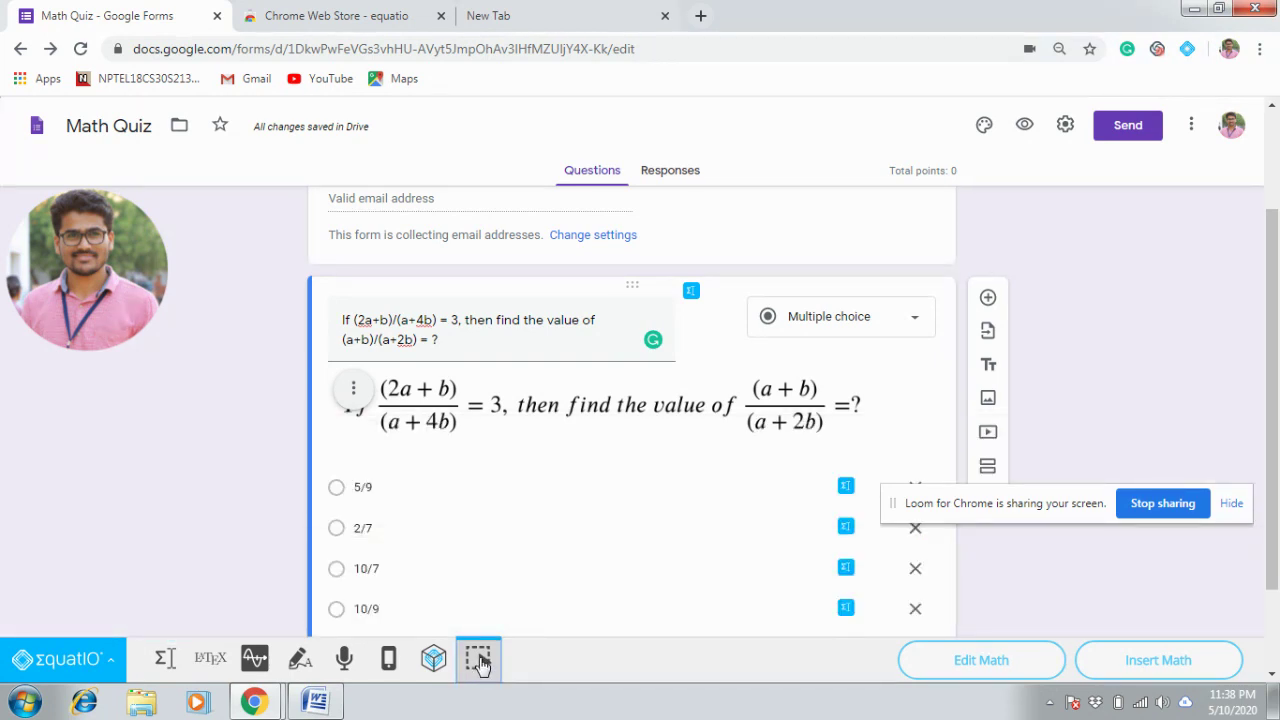
{"action": "left_click", "coordinate": [478, 660]}
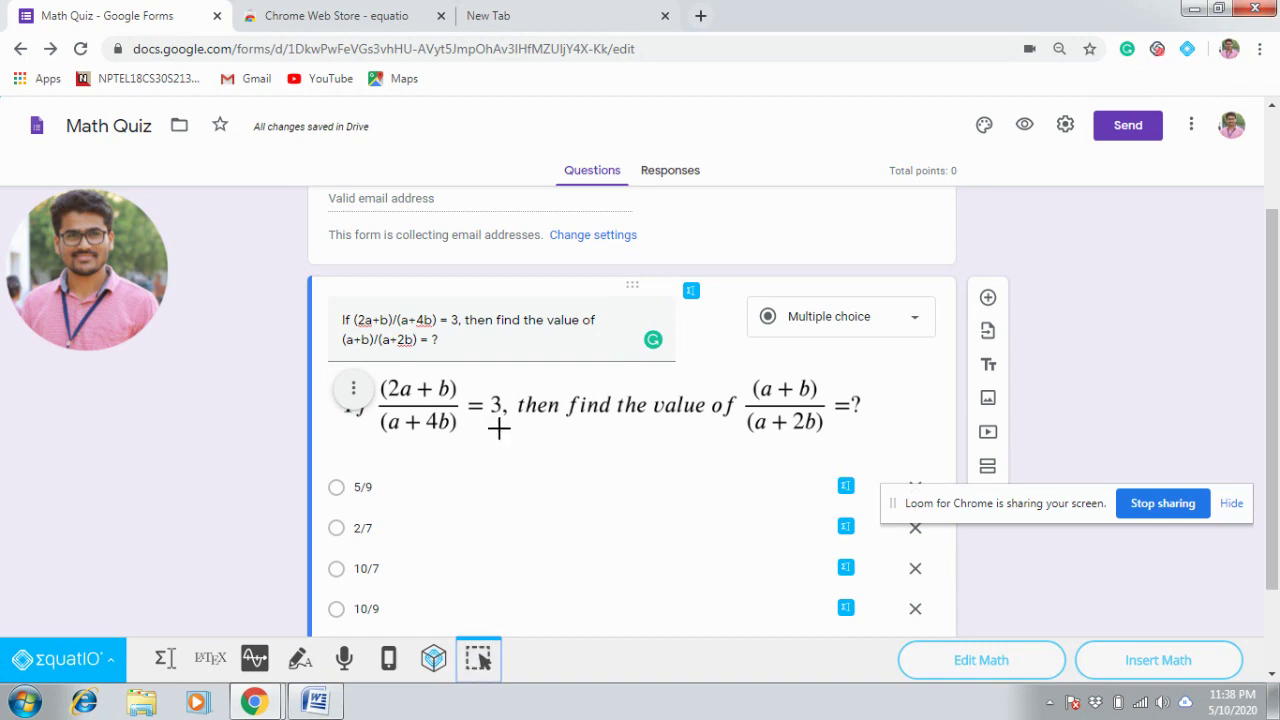
{"action": "left_click", "coordinate": [532, 12]}
{"action": "left_click", "coordinate": [440, 52]}
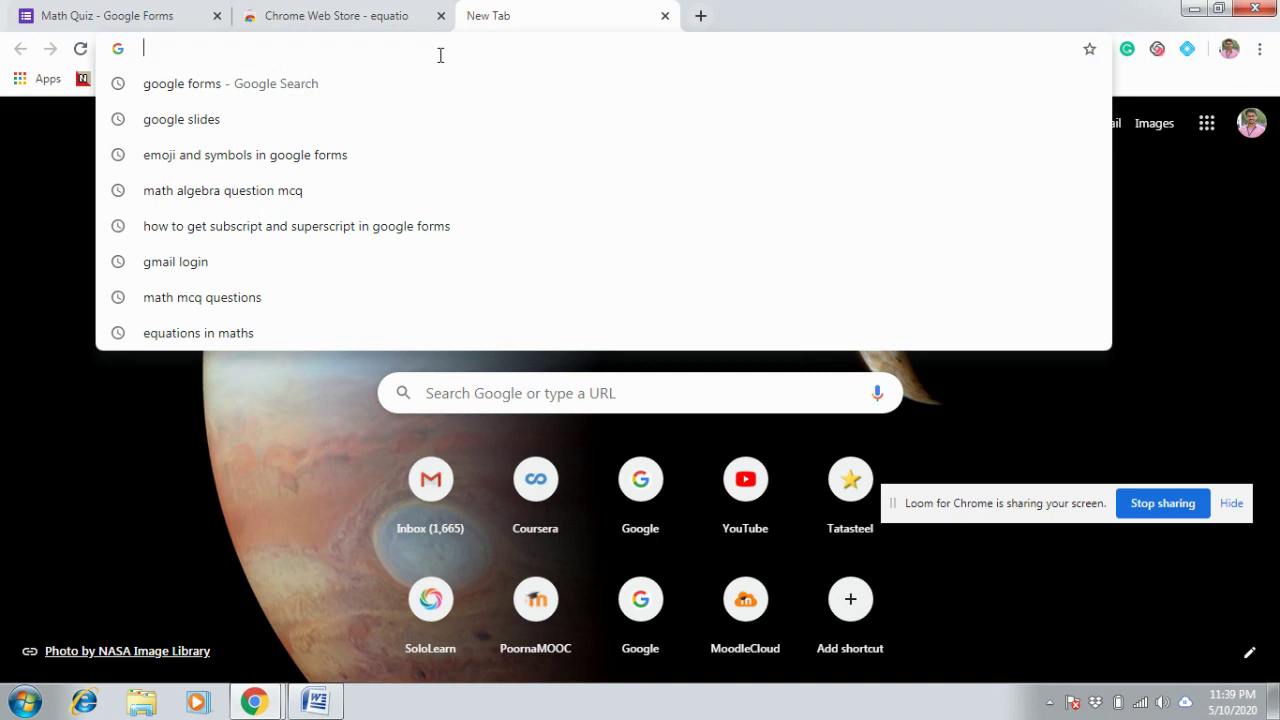
- Search Google for "algebra maths equations" and show the image results
{"action": "type", "text": "mal"}
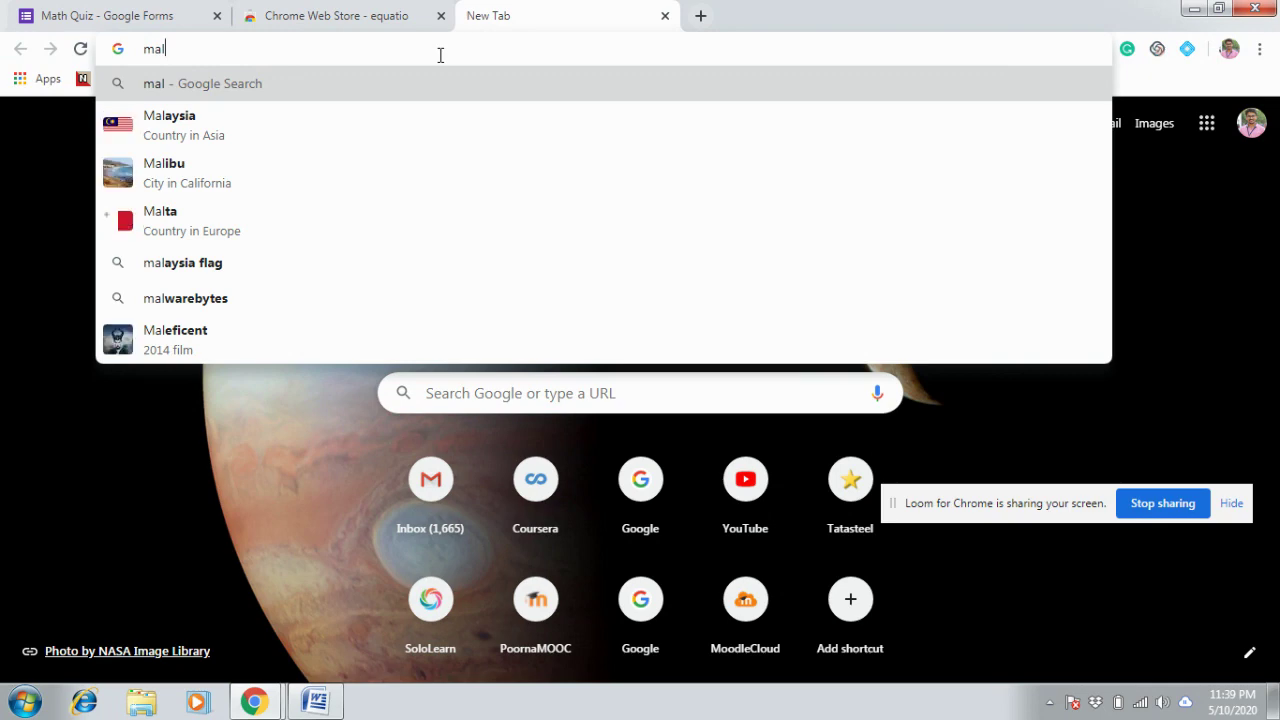
{"action": "key", "text": "BackSpace"}
{"action": "key", "text": "BackSpace"}
{"action": "key", "text": "BackSpace"}
{"action": "type", "text": "alge"}
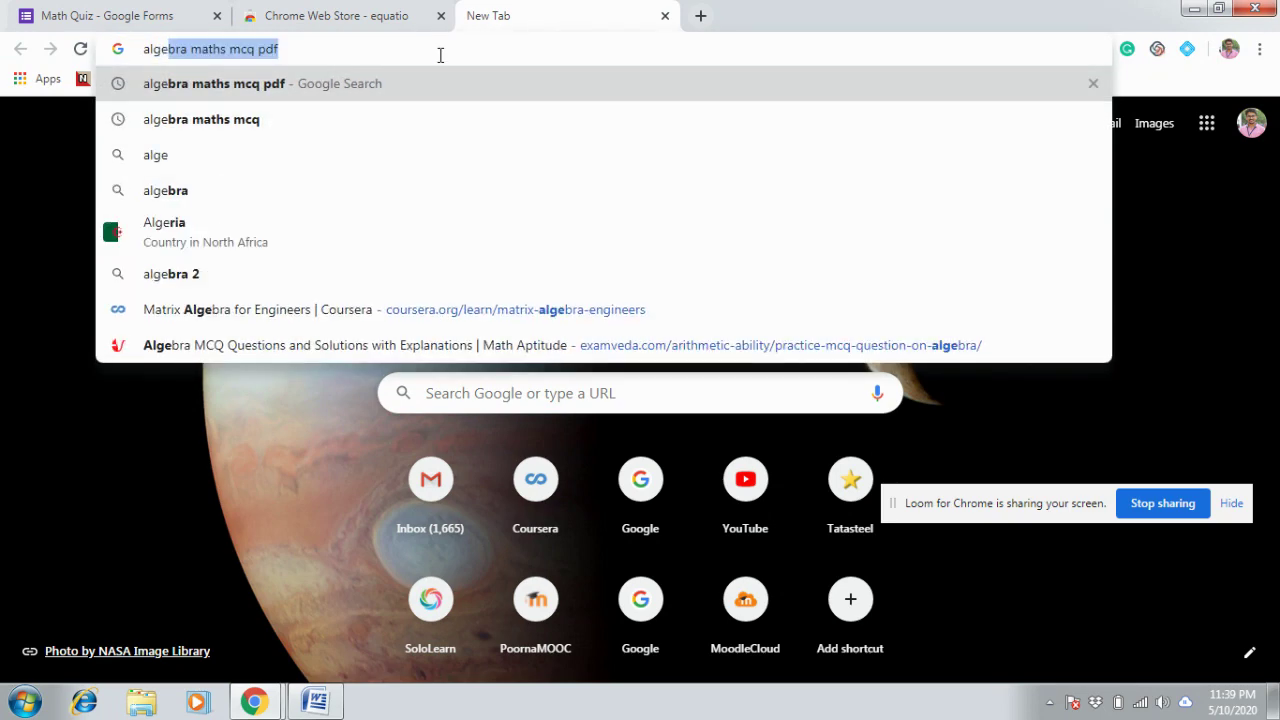
{"action": "key", "text": "Right"}
{"action": "key", "text": "BackSpace"}
{"action": "key", "text": "BackSpace"}
{"action": "key", "text": "BackSpace"}
{"action": "key", "text": "BackSpace"}
{"action": "key", "text": "BackSpace"}
{"action": "key", "text": "BackSpace"}
{"action": "key", "text": "BackSpace"}
{"action": "key", "text": "BackSpace"}
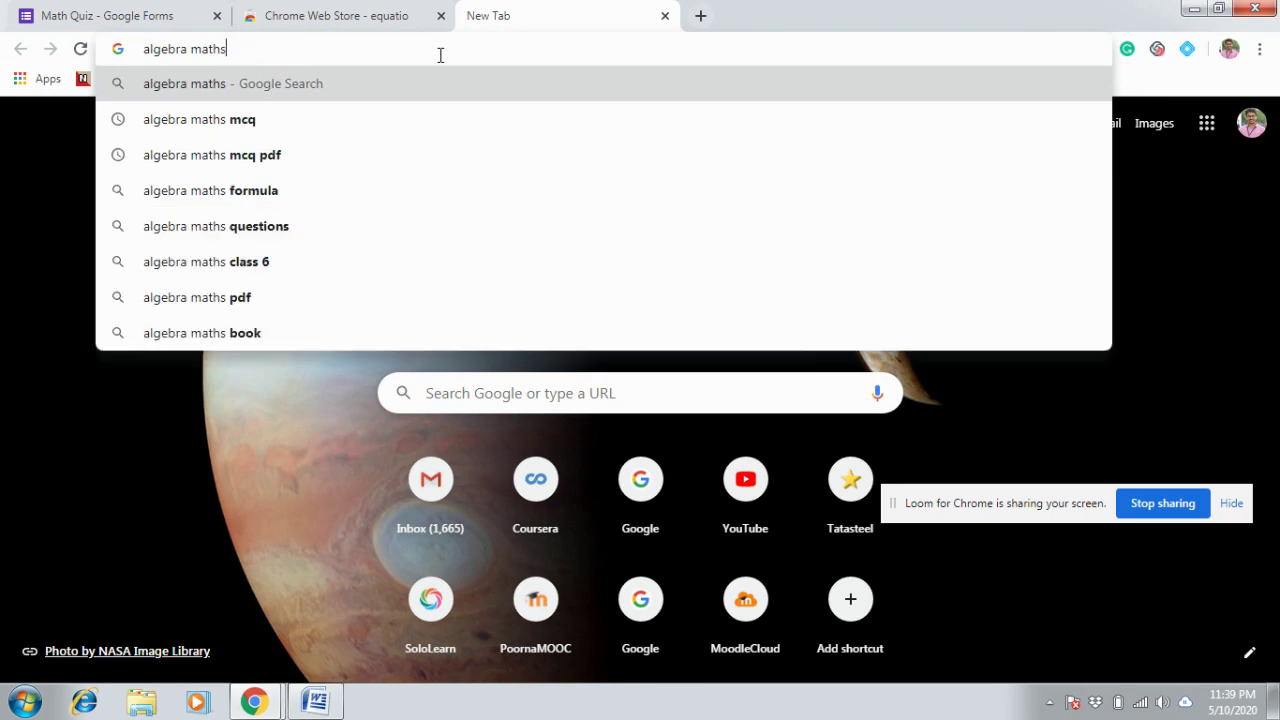
{"action": "type", "text": "equations"}
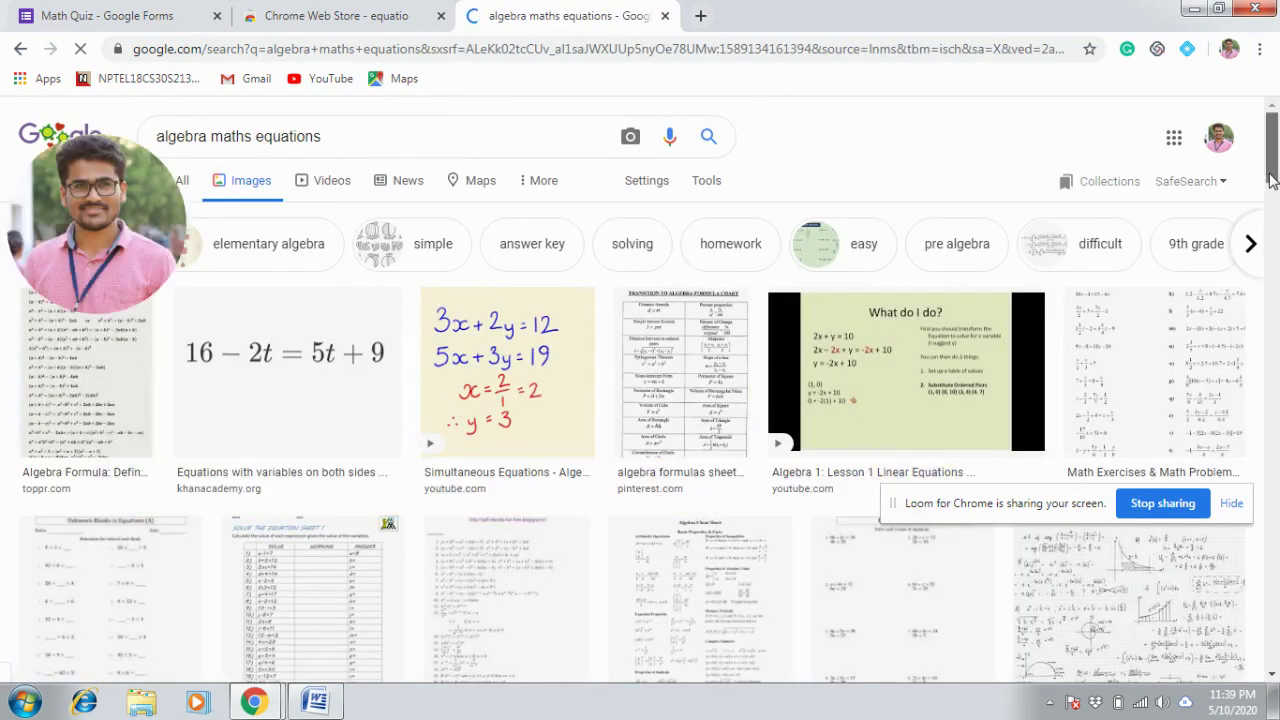
- Open the preview of the "Algebra: Quadratic Equations" image from enchantedlearning.com
{"action": "left_click_drag", "start_coordinate": [1273, 182], "coordinate": [1276, 322]}
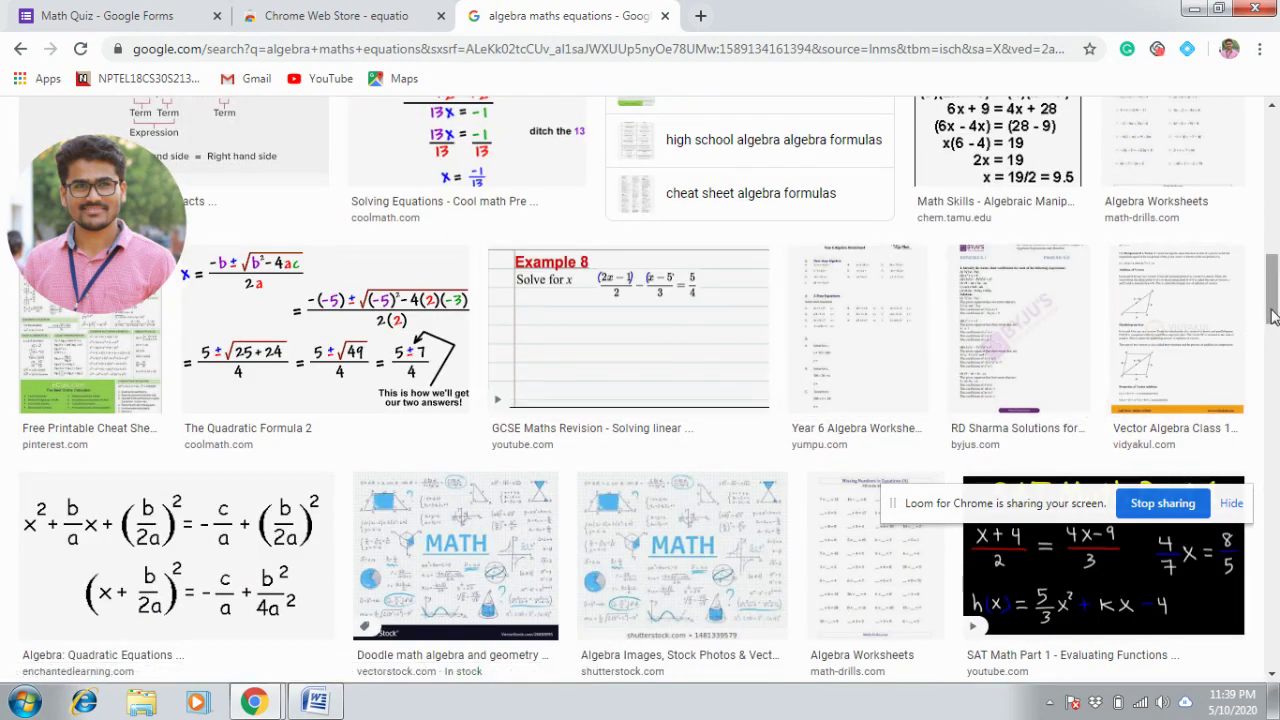
{"action": "left_click_drag", "start_coordinate": [1274, 318], "coordinate": [1275, 326]}
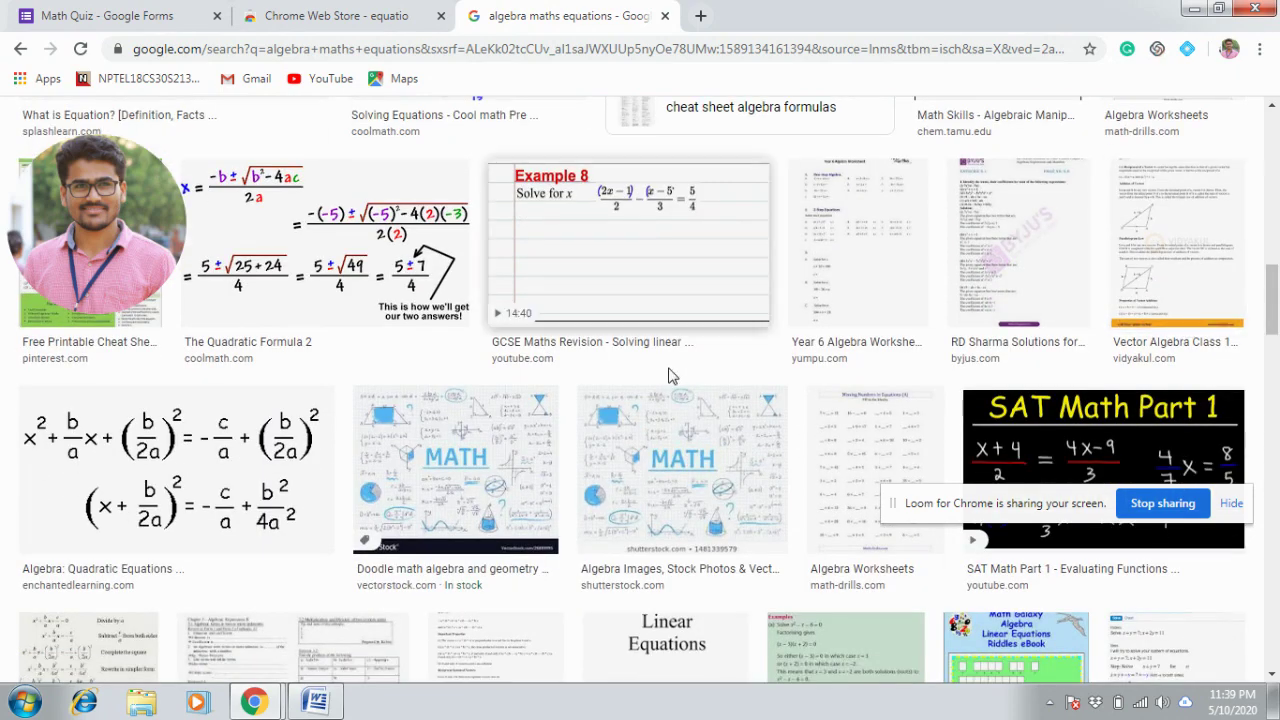
{"action": "left_click", "coordinate": [203, 471]}
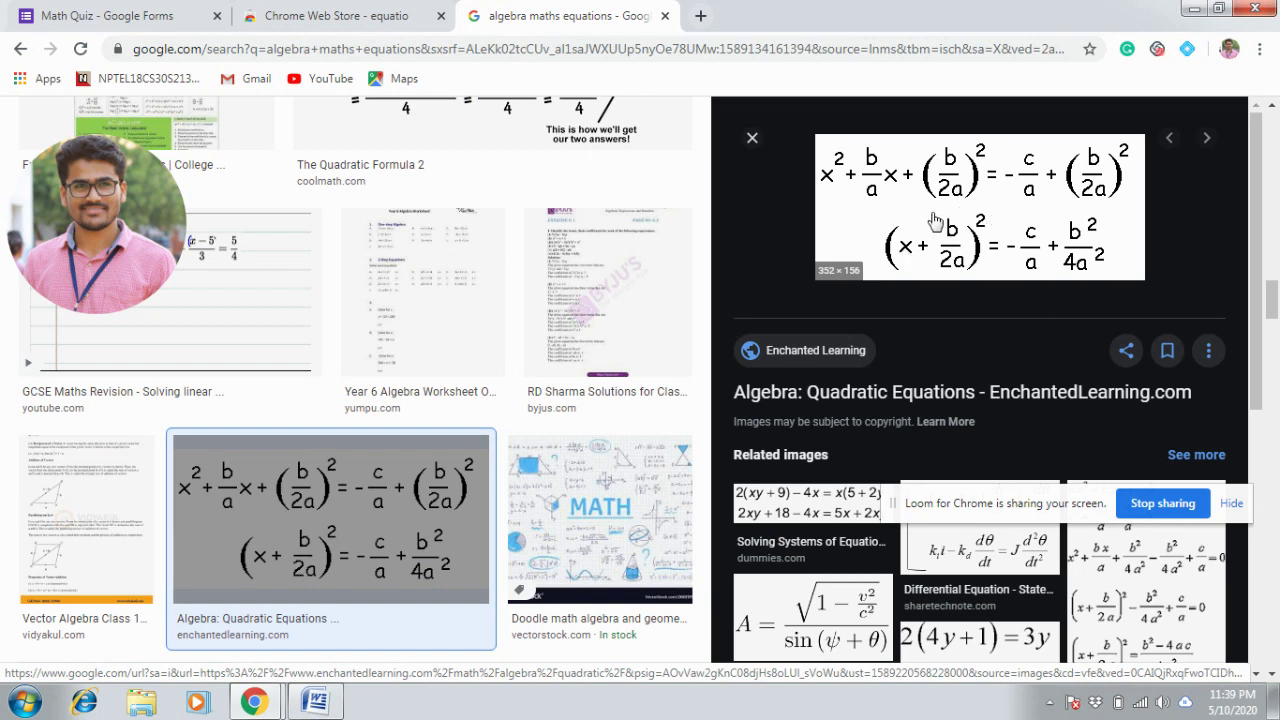
- Open the EquatIO toolbar on the results page and move it below the previewed equation image
{"action": "left_click", "coordinate": [1188, 55]}
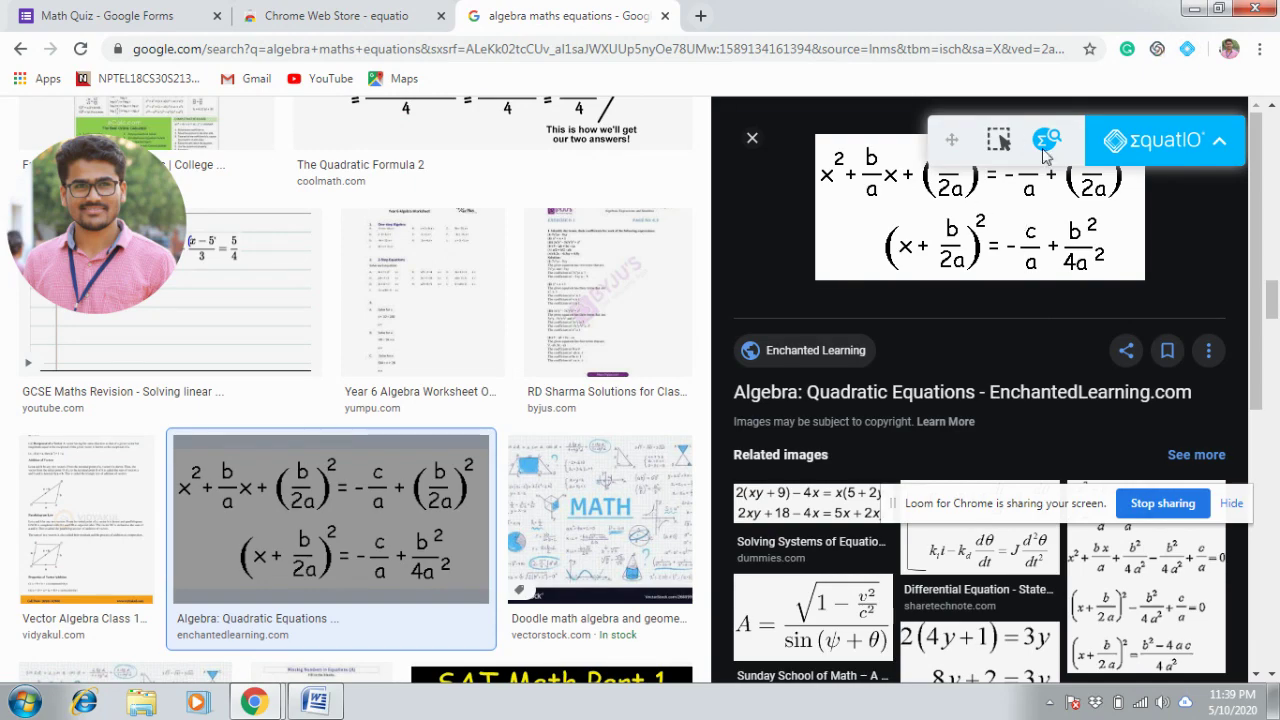
{"action": "left_click_drag", "start_coordinate": [957, 140], "coordinate": [690, 401]}
{"action": "scroll", "coordinate": [690, 402], "scroll_direction": "down", "scroll_amount": 5}
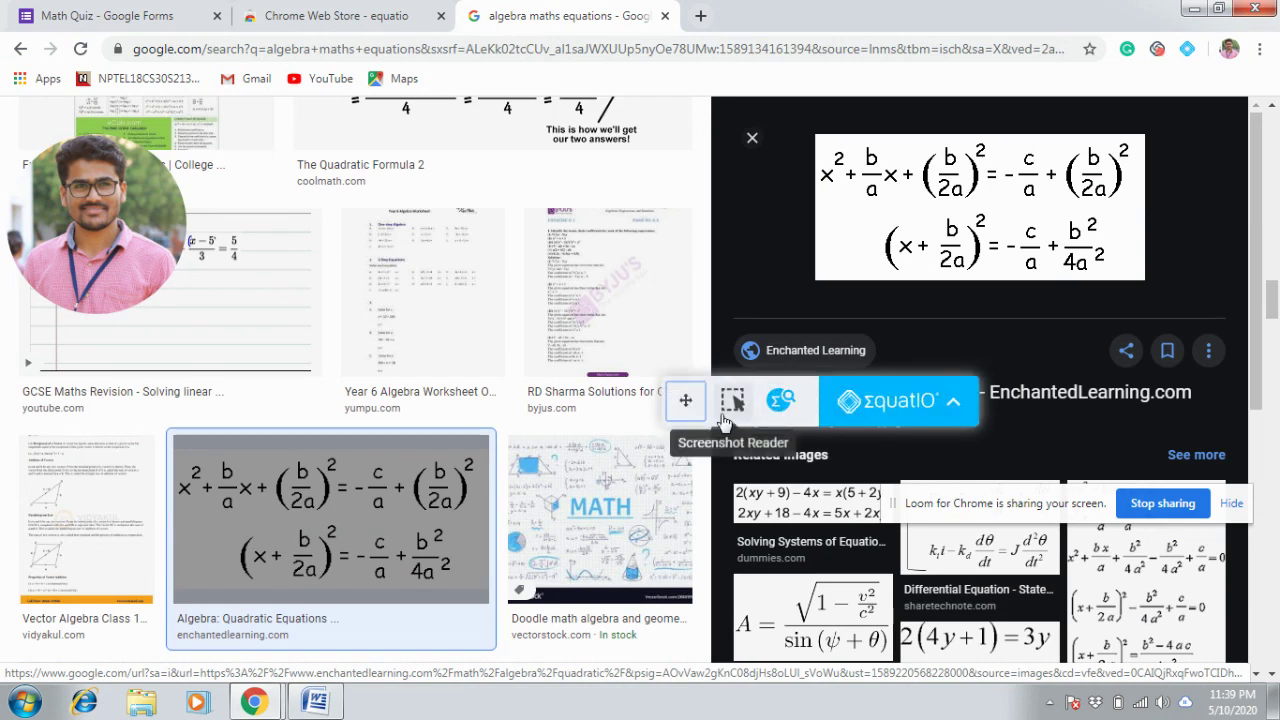
- Capture the upper equation of the previewed image with the Screenshot Reader and copy it as LaTeX
{"action": "left_click", "coordinate": [731, 402]}
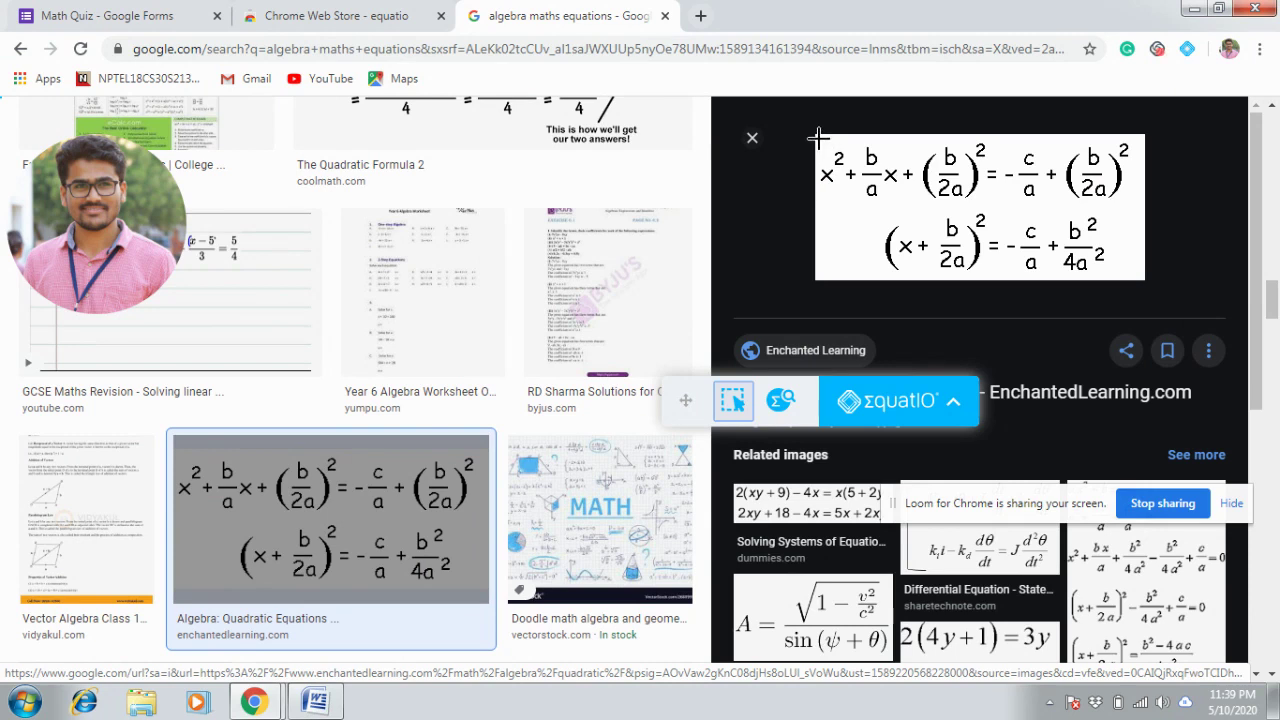
{"action": "left_click_drag", "start_coordinate": [817, 136], "coordinate": [1146, 210]}
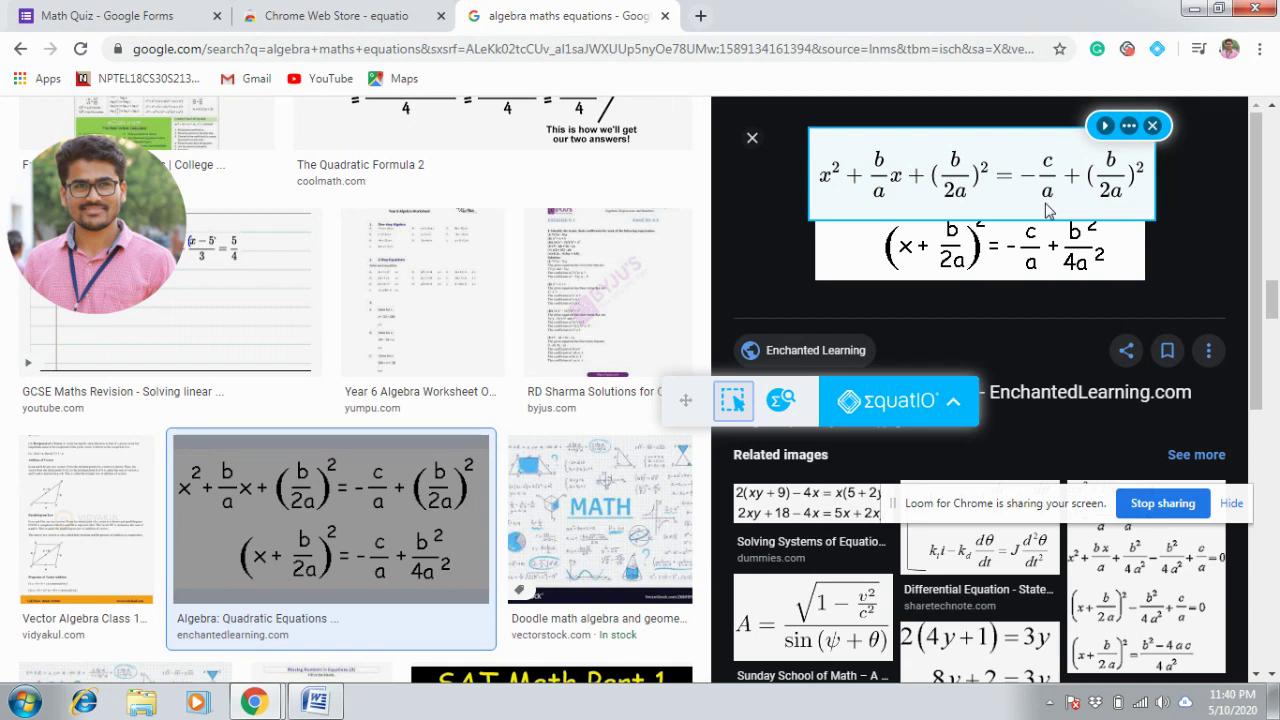
{"action": "left_click", "coordinate": [1129, 126]}
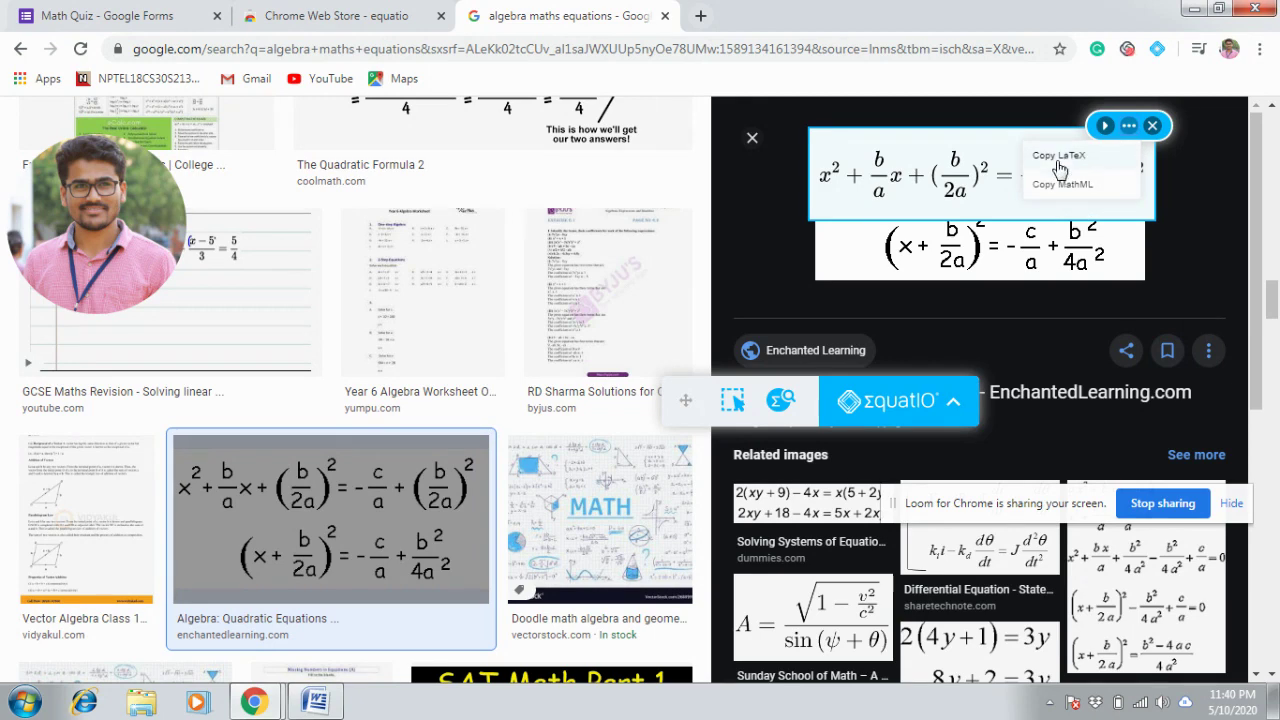
{"action": "left_click", "coordinate": [1059, 157]}
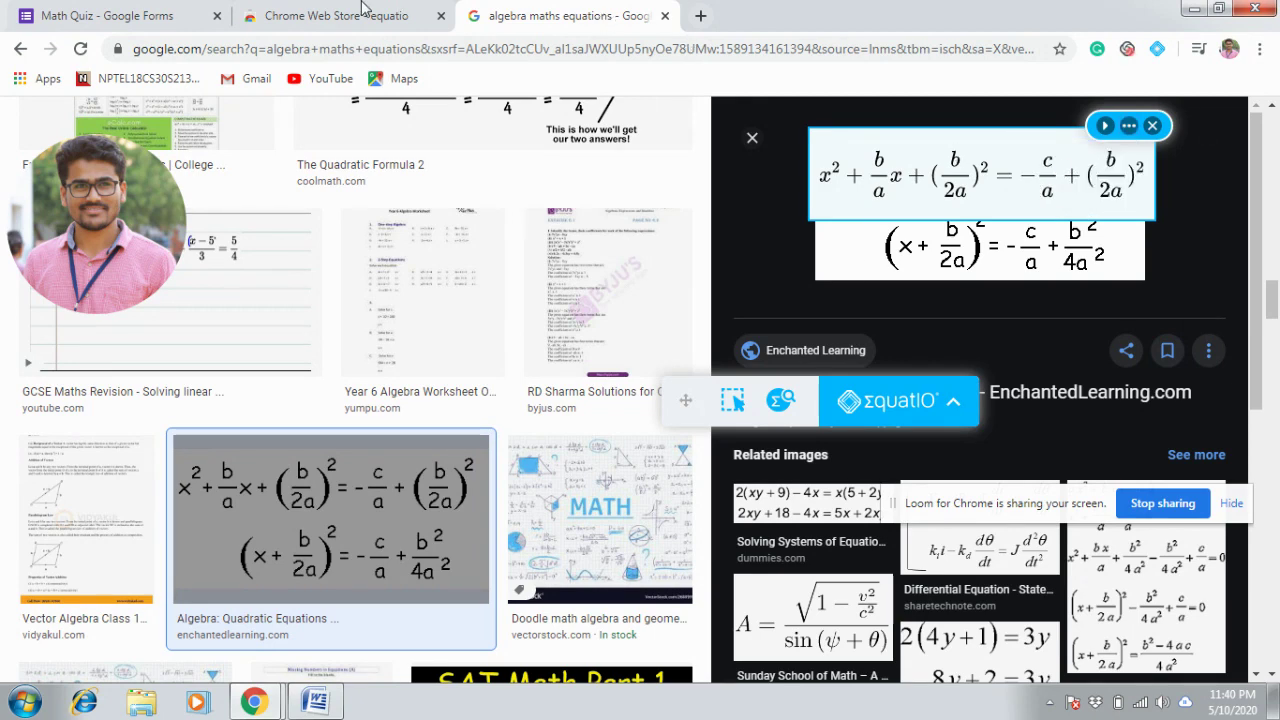
- Return to the Math Quiz form and add a new blank question below the existing one
{"action": "left_click", "coordinate": [68, 12]}
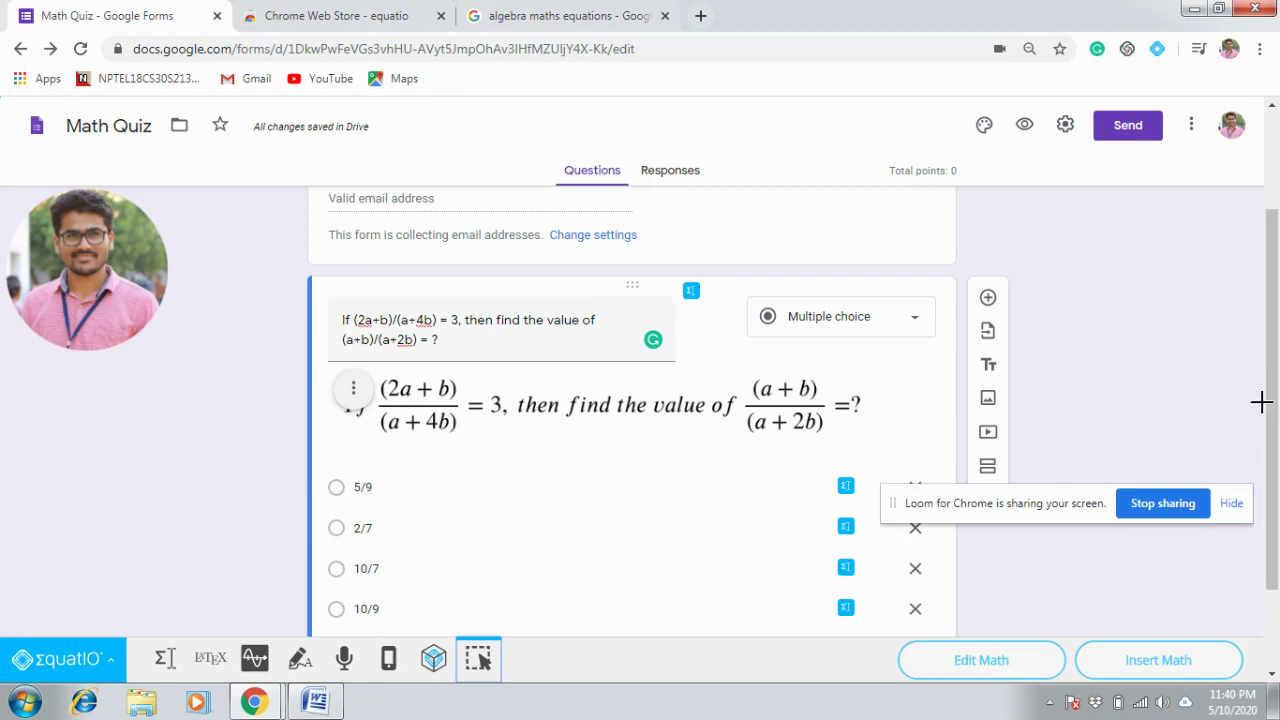
{"action": "scroll", "coordinate": [1150, 330], "scroll_direction": "down", "scroll_amount": 1}
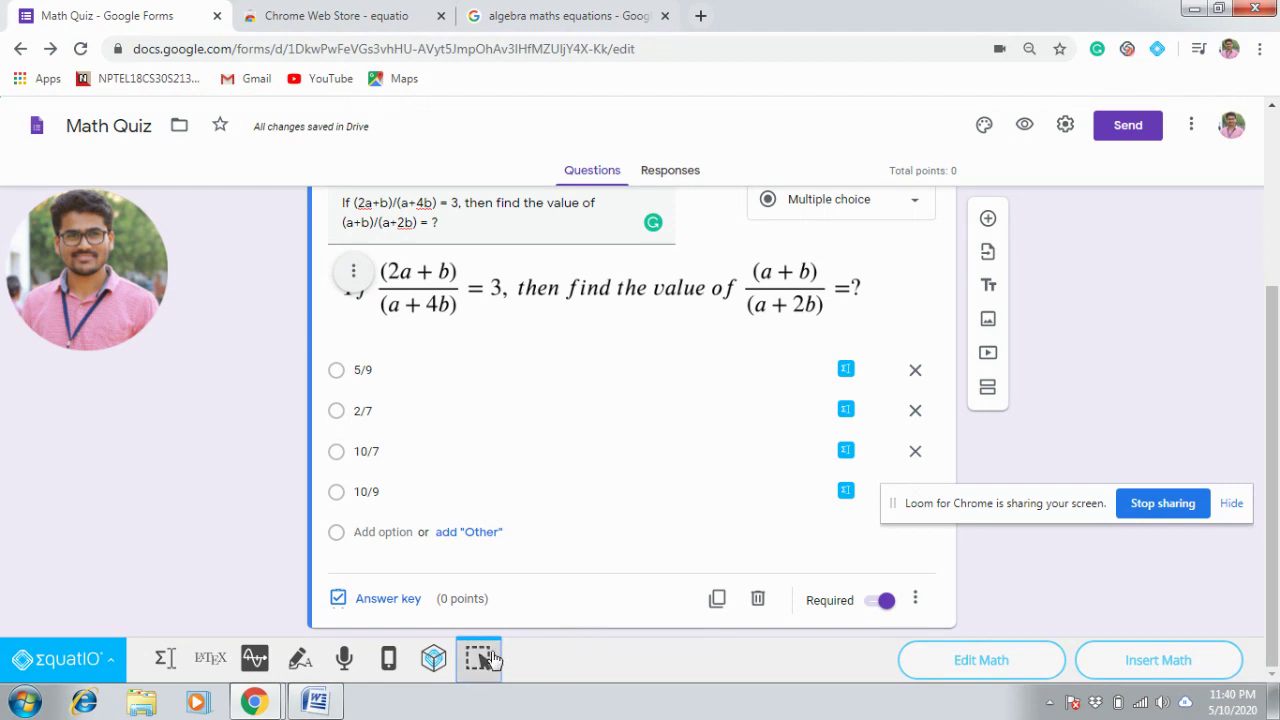
{"action": "left_click", "coordinate": [988, 218]}
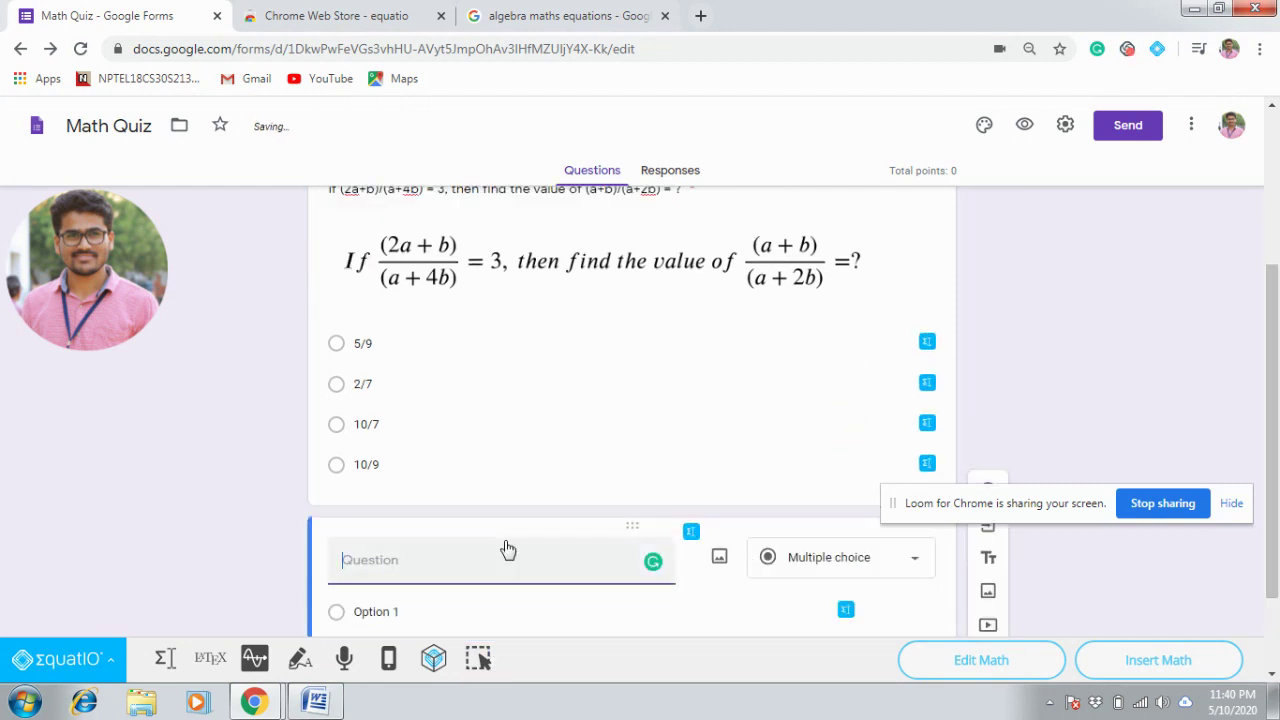
- Open the LaTeX editor, paste the copied quadratic equation code, and move the screen-sharing bar away from the math preview
{"action": "left_click", "coordinate": [201, 664]}
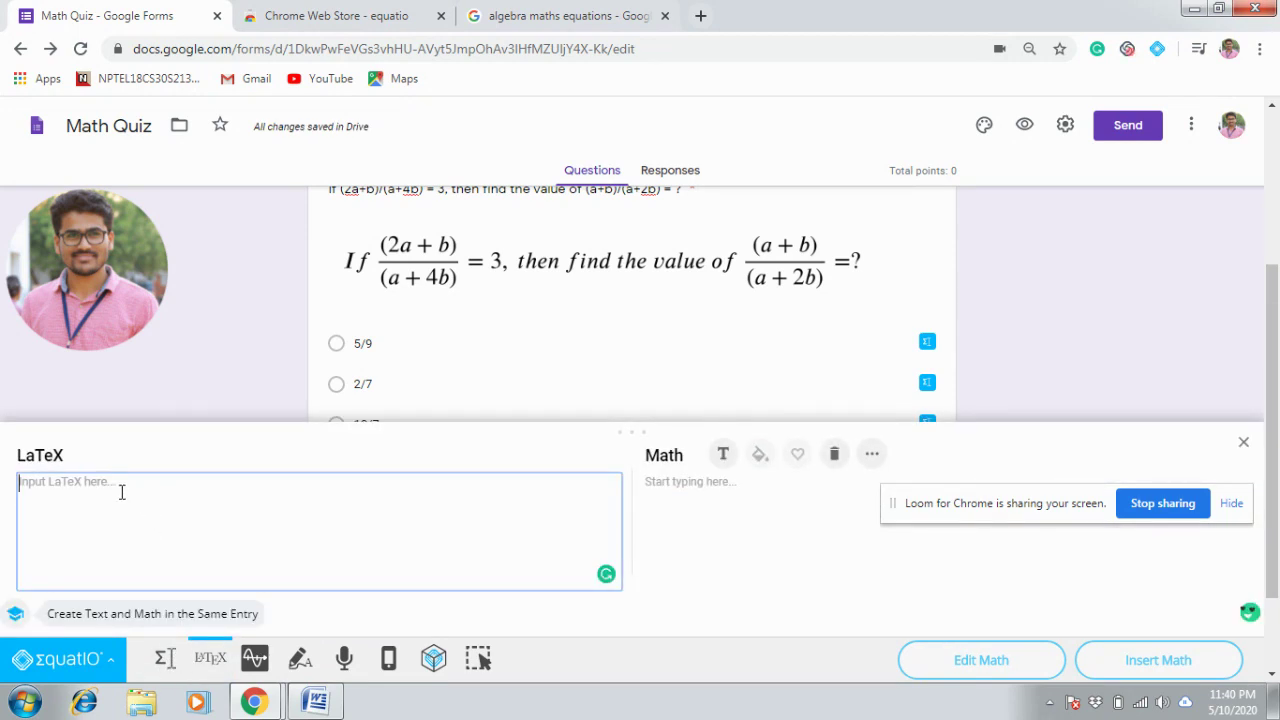
{"action": "right_click", "coordinate": [121, 491]}
{"action": "left_click", "coordinate": [178, 341]}
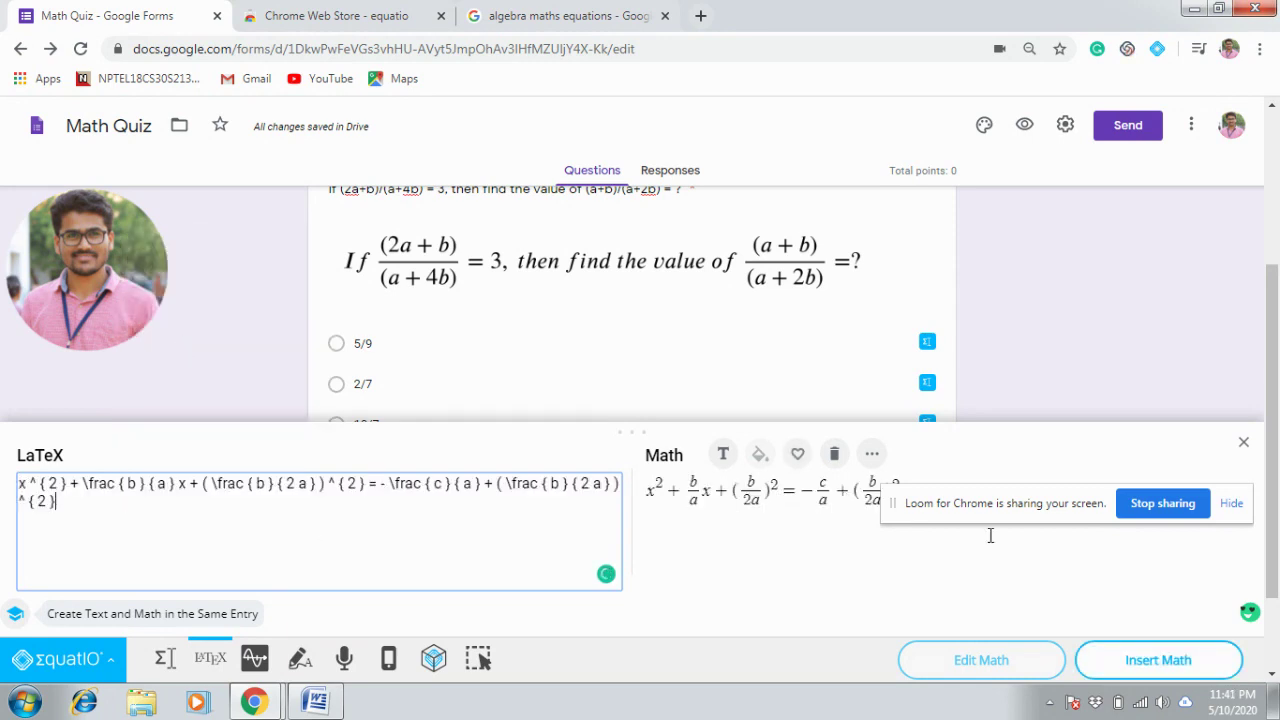
{"action": "left_click_drag", "start_coordinate": [893, 503], "coordinate": [1025, 244]}
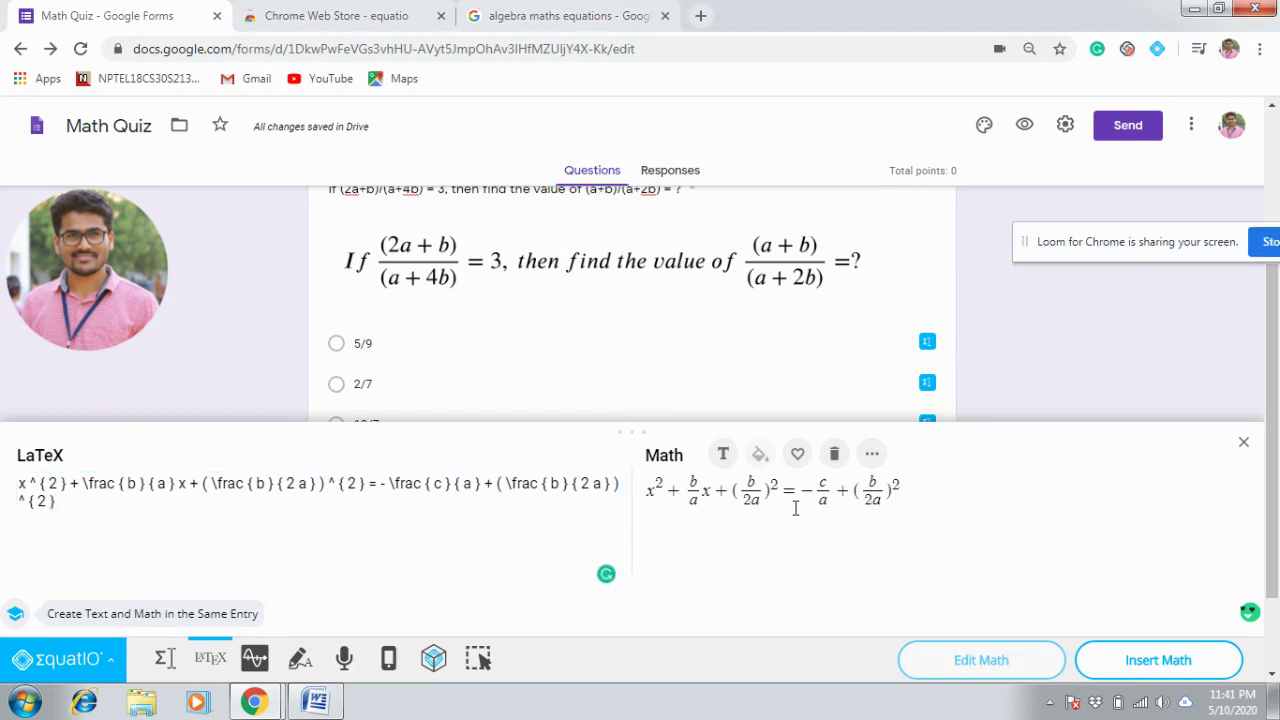
- Insert the converted LaTeX equation into the form and check it under the first question
{"action": "left_click", "coordinate": [1131, 660]}
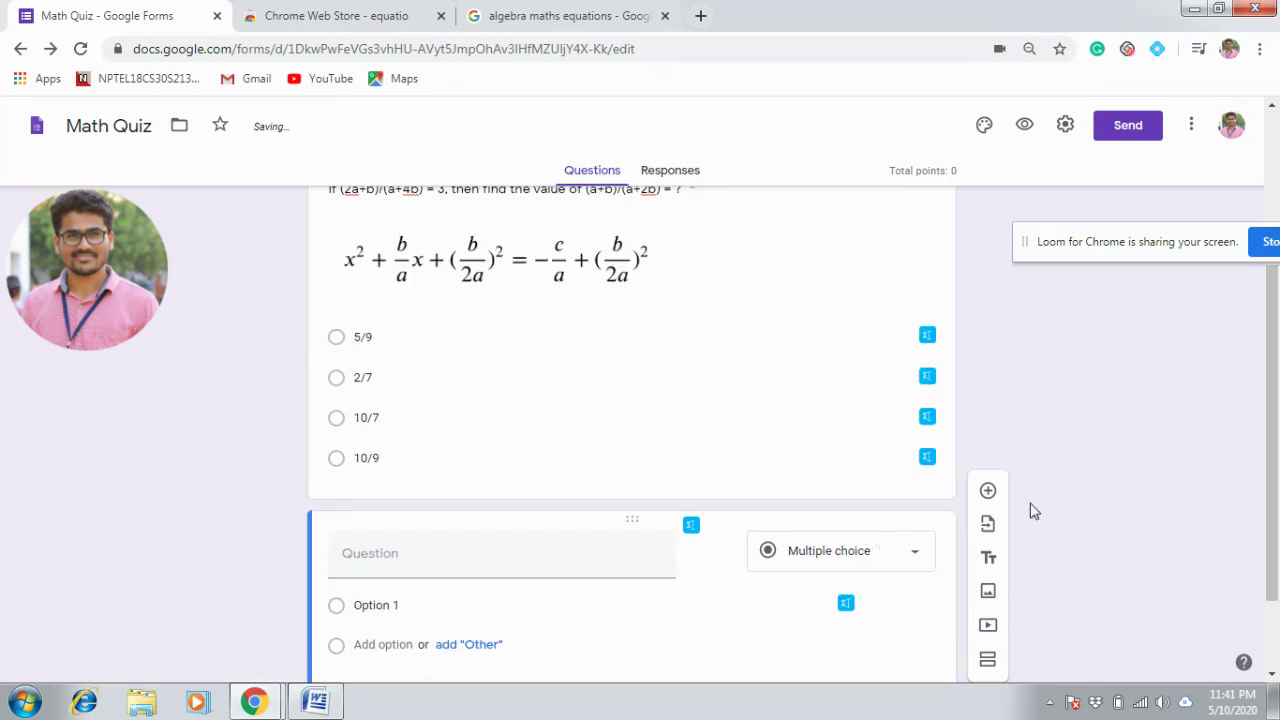
{"action": "left_click_drag", "start_coordinate": [1278, 457], "coordinate": [1275, 357]}
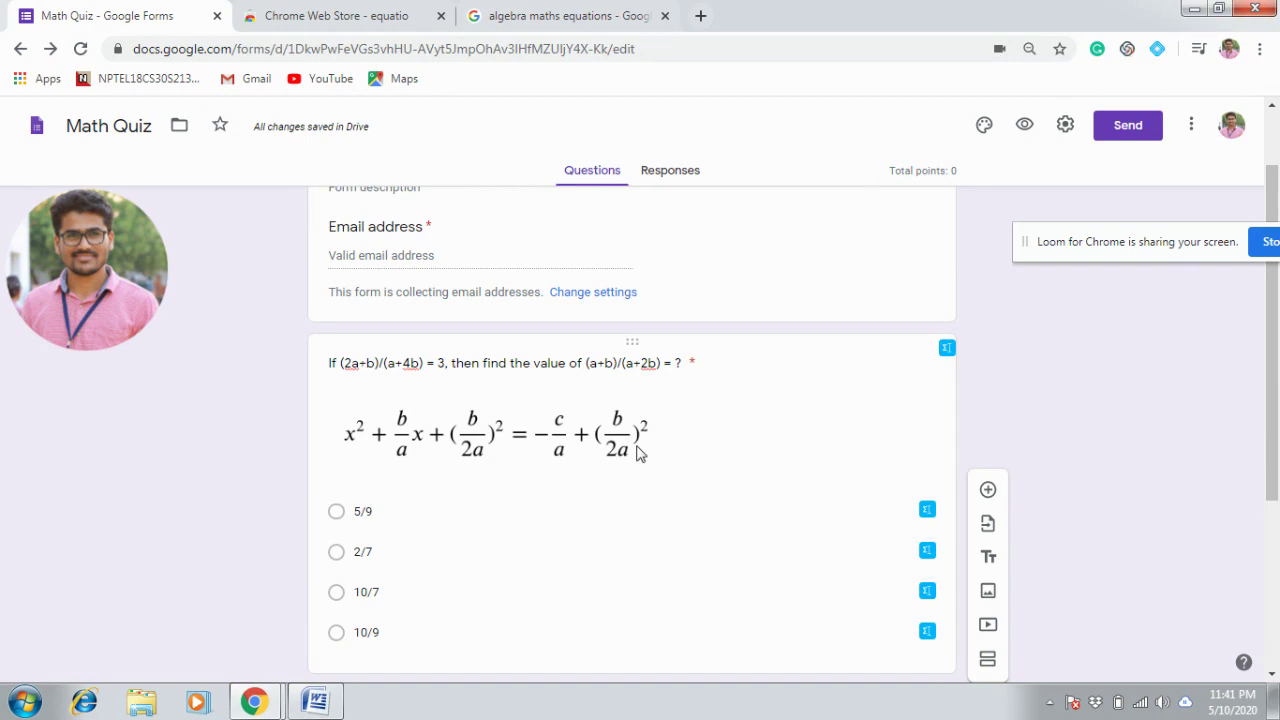
{"action": "scroll", "coordinate": [812, 500], "scroll_direction": "up", "scroll_amount": 1}
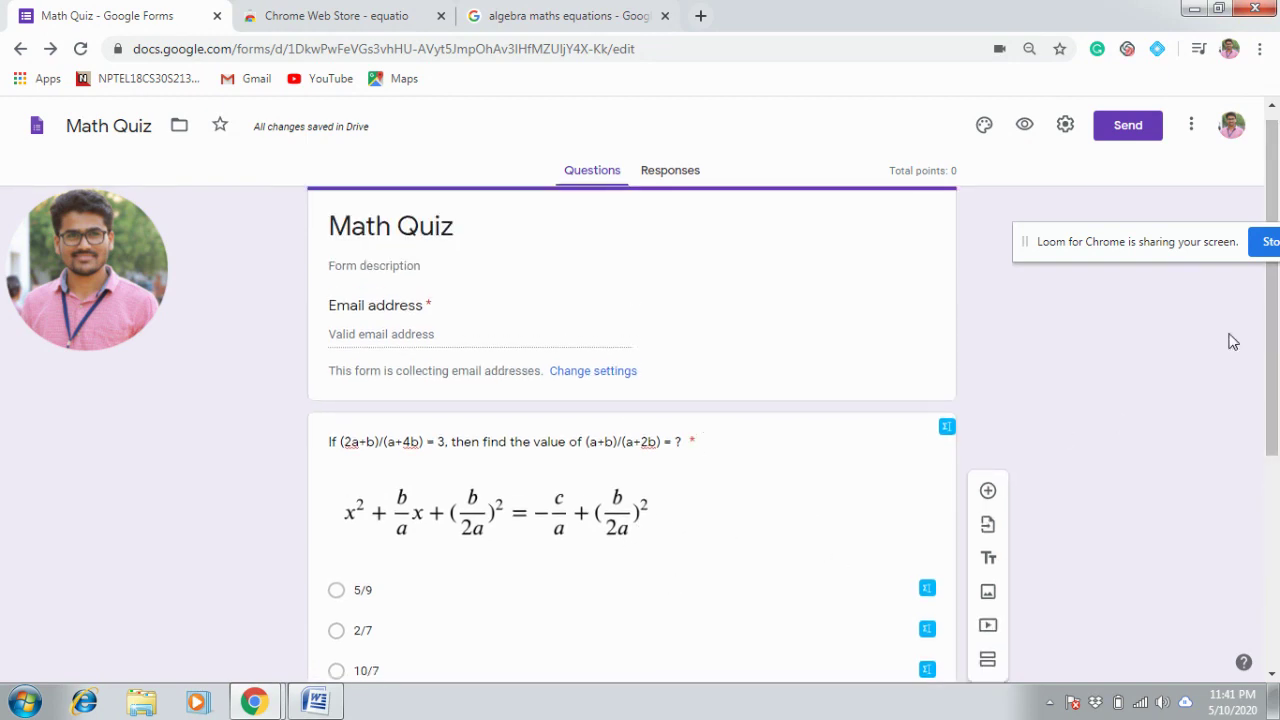
{"action": "left_click_drag", "start_coordinate": [1267, 358], "coordinate": [1267, 350]}
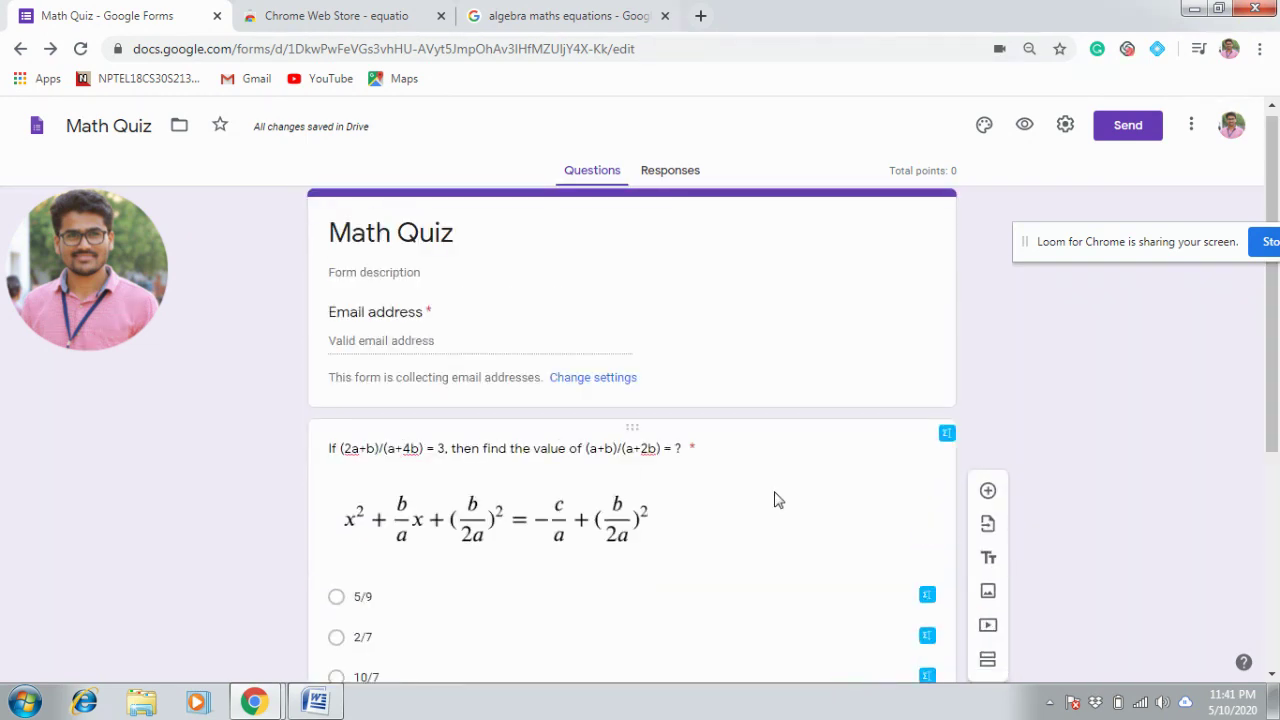